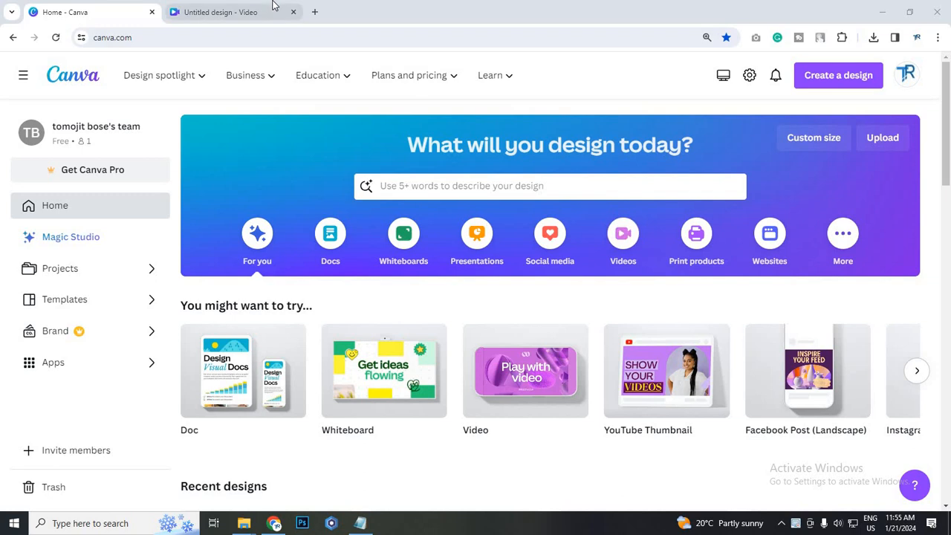
Switch to the untitled video design, search the Canva apps for "murf" and open the Murf AI app
click(273, 6)
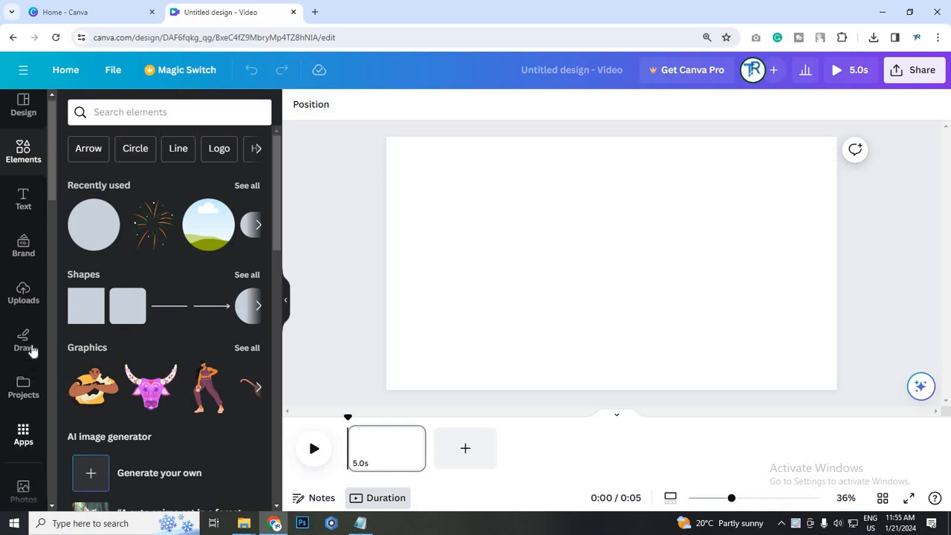
scroll(30, 349, down, 2)
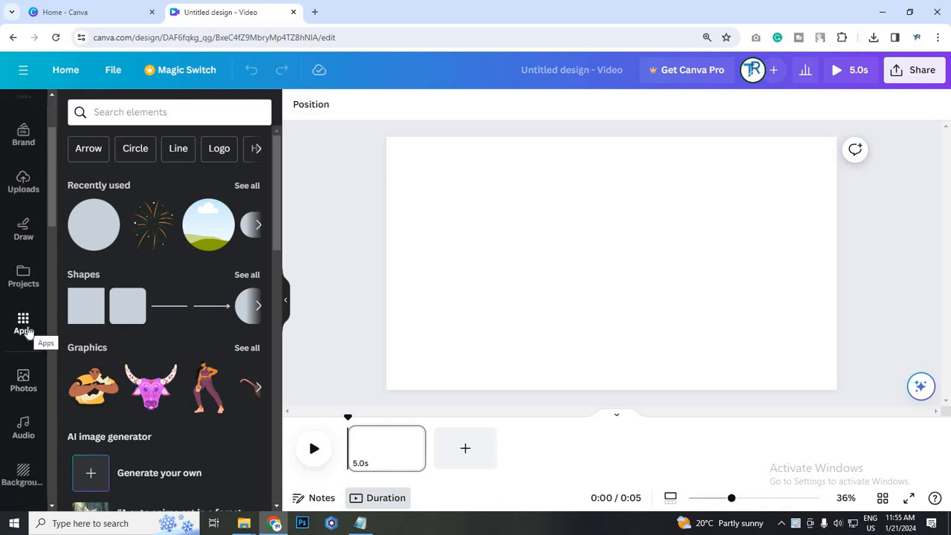
click(30, 321)
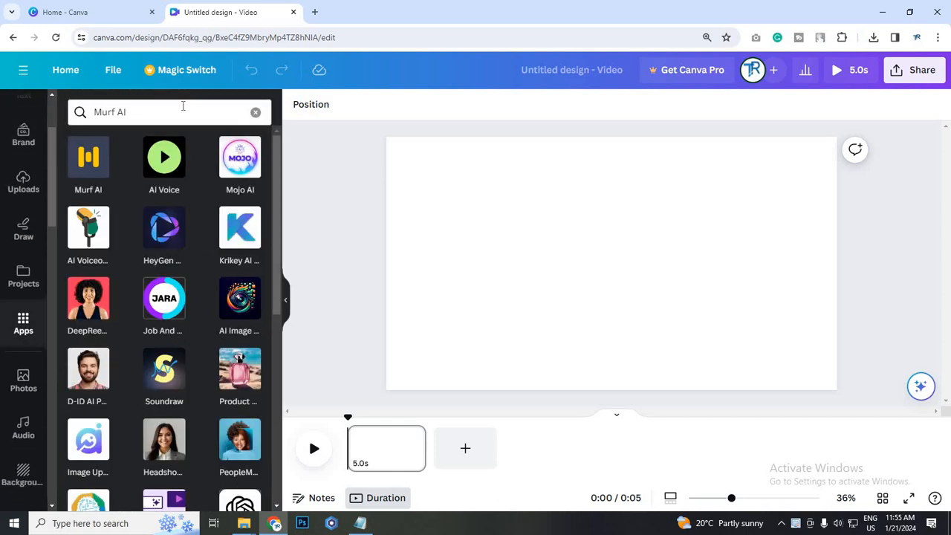
click(183, 107)
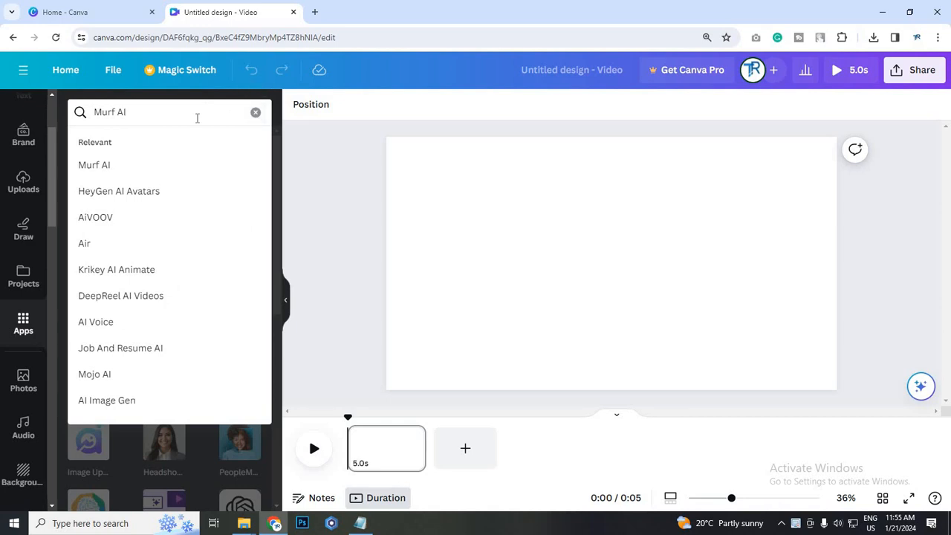
click(261, 116)
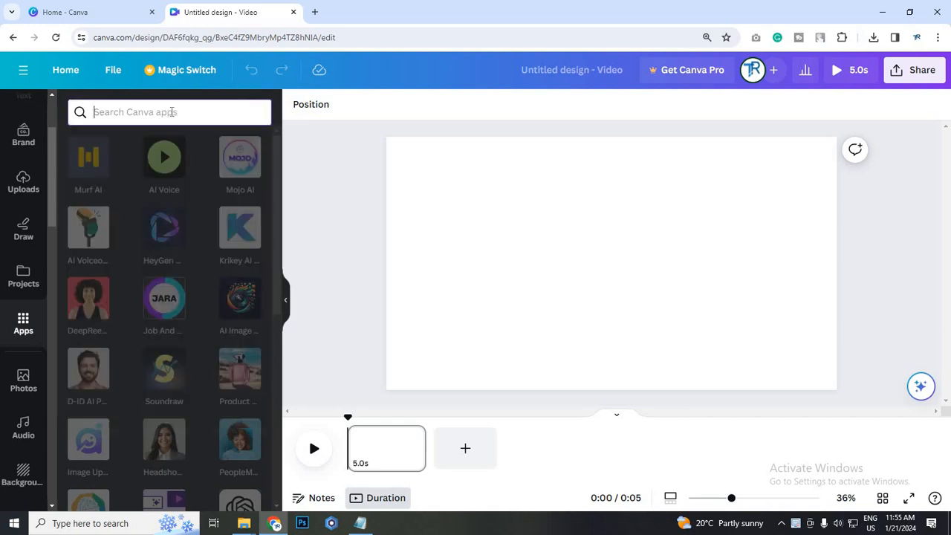
text(murf)
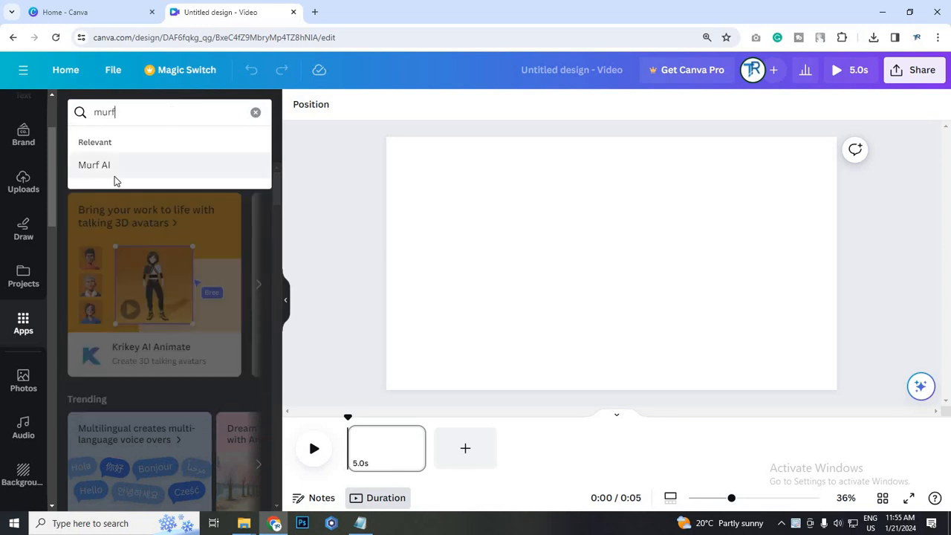
click(115, 178)
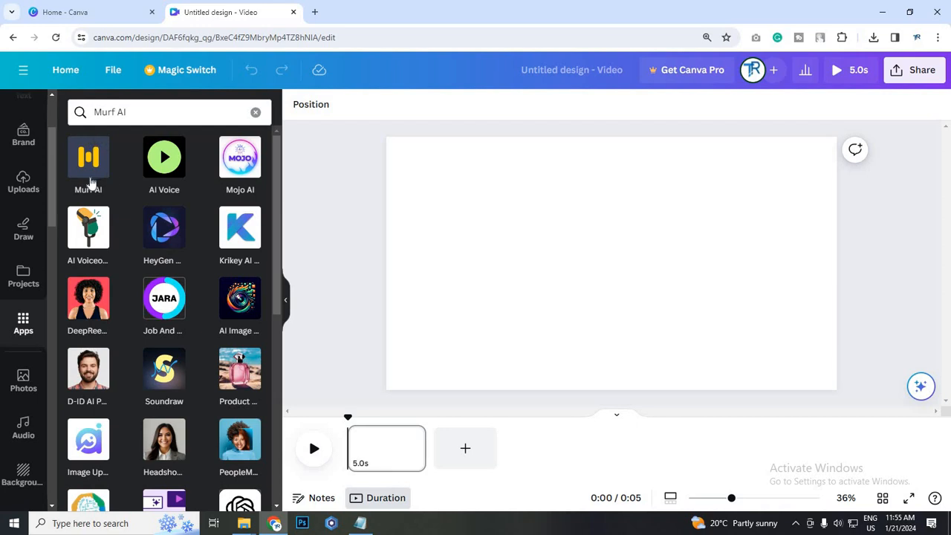
click(90, 173)
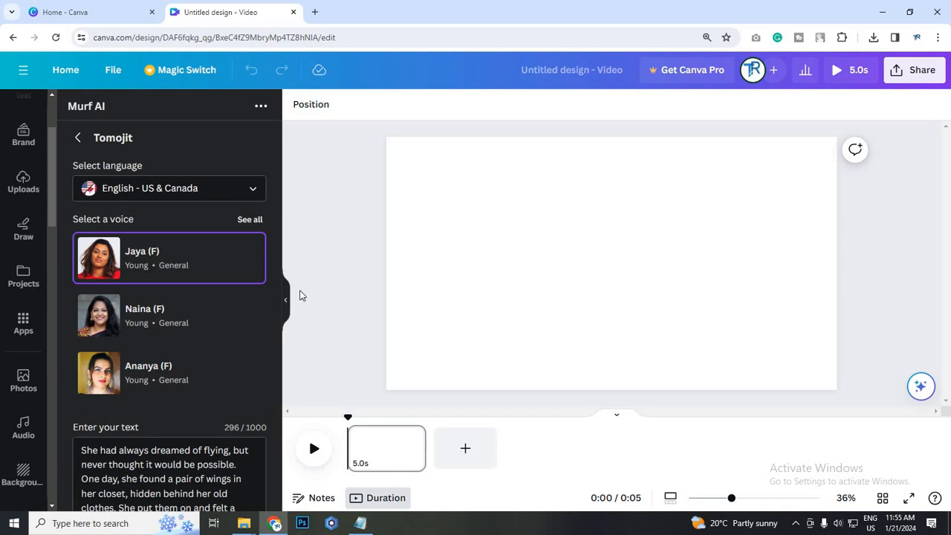
Examine the Murf AI voiceover settings, from language, voice and script text to style, speed and pitch
scroll(257, 377, down, 1)
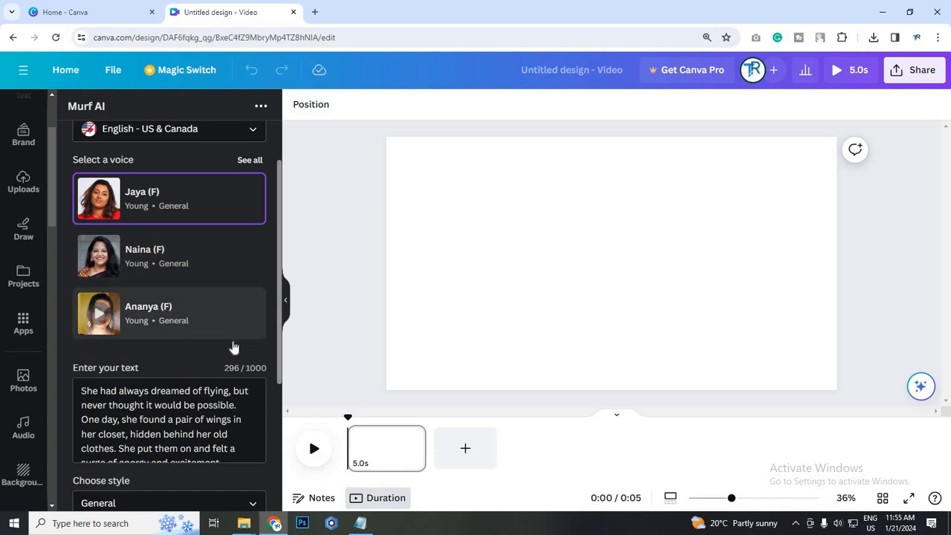
scroll(240, 346, up, 1)
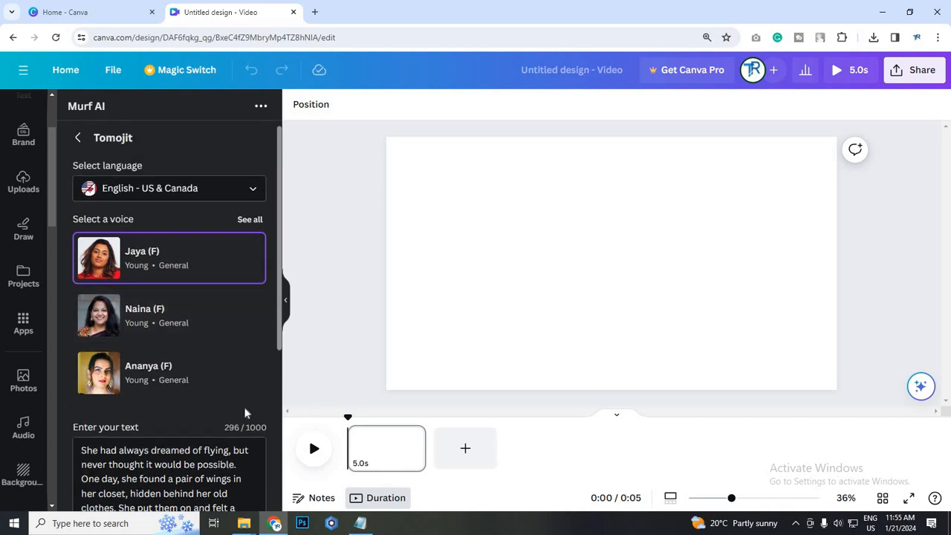
scroll(260, 441, down, 1)
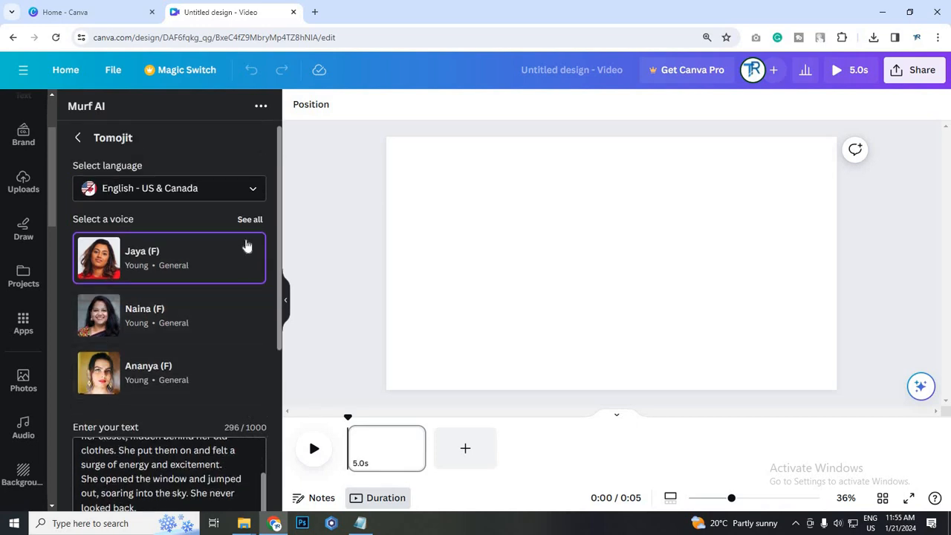
scroll(260, 441, up, 1)
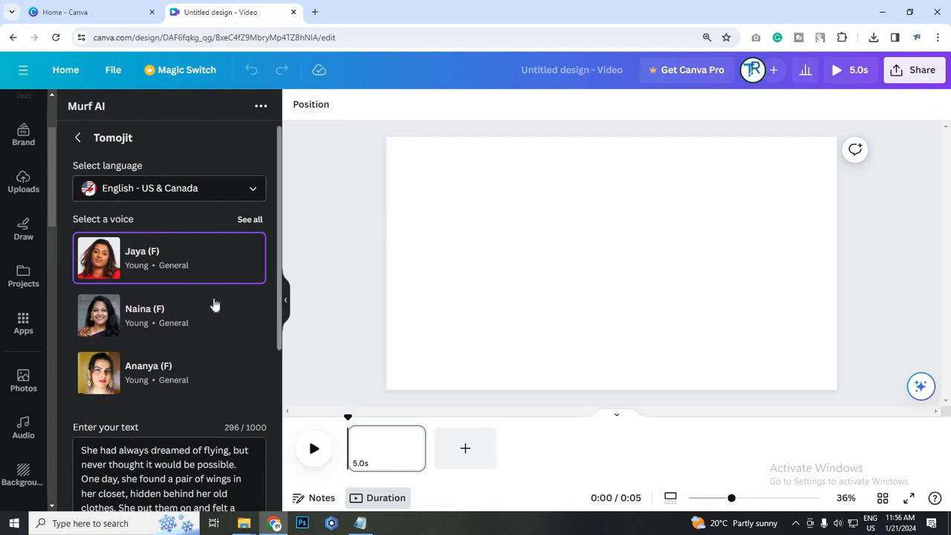
scroll(178, 431, down, 4)
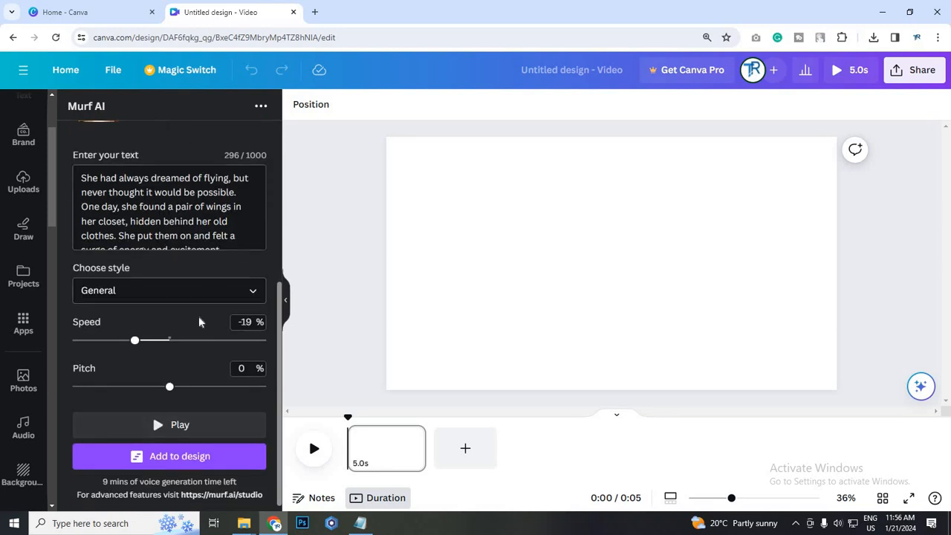
scroll(198, 325, up, 3)
scroll(198, 328, up, 2)
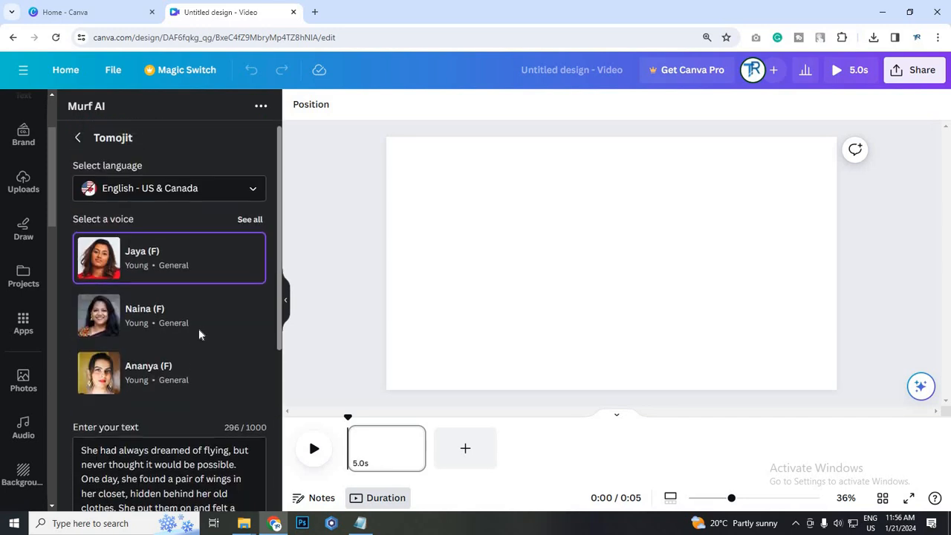
scroll(208, 298, down, 1)
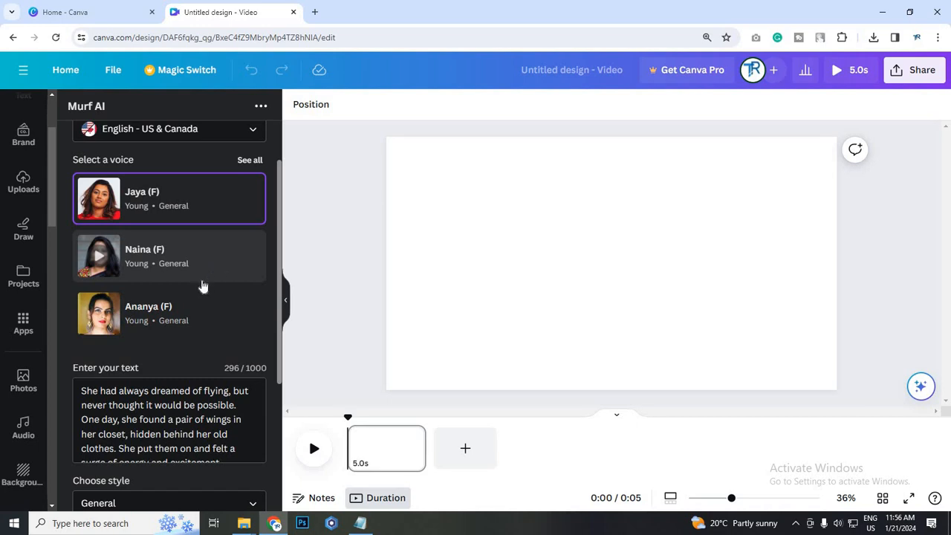
scroll(203, 286, up, 1)
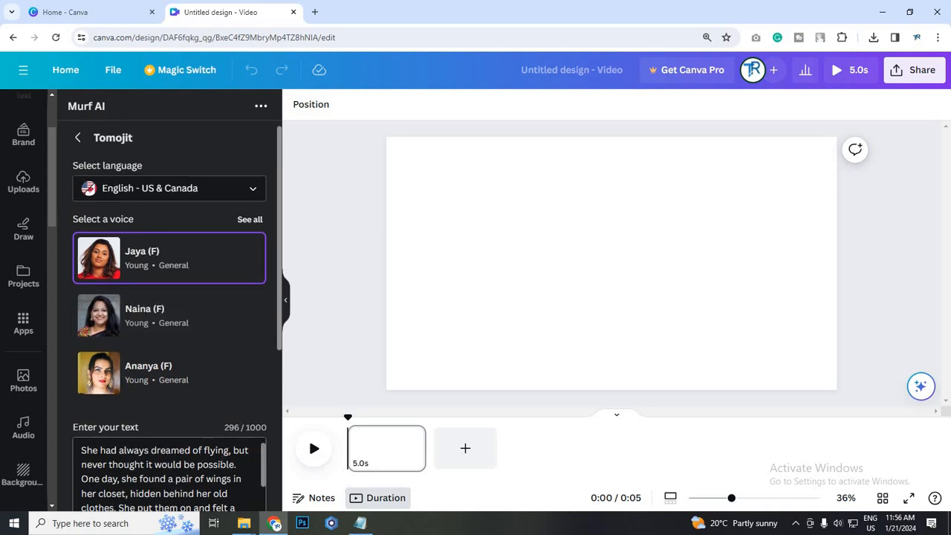
Clear the sample story from the voiceover text and set the speed to -2%
key(ctrl+a)
key(BackSpace)
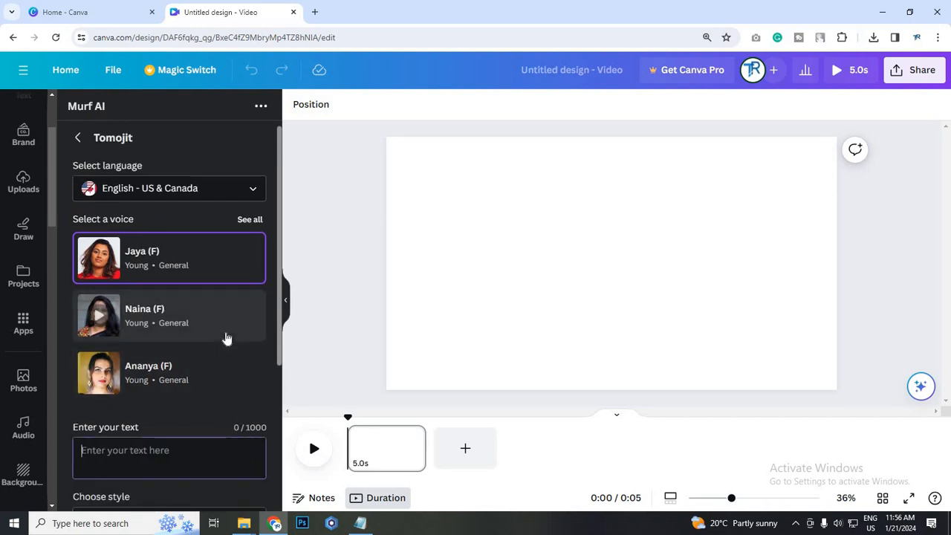
scroll(225, 342, down, 3)
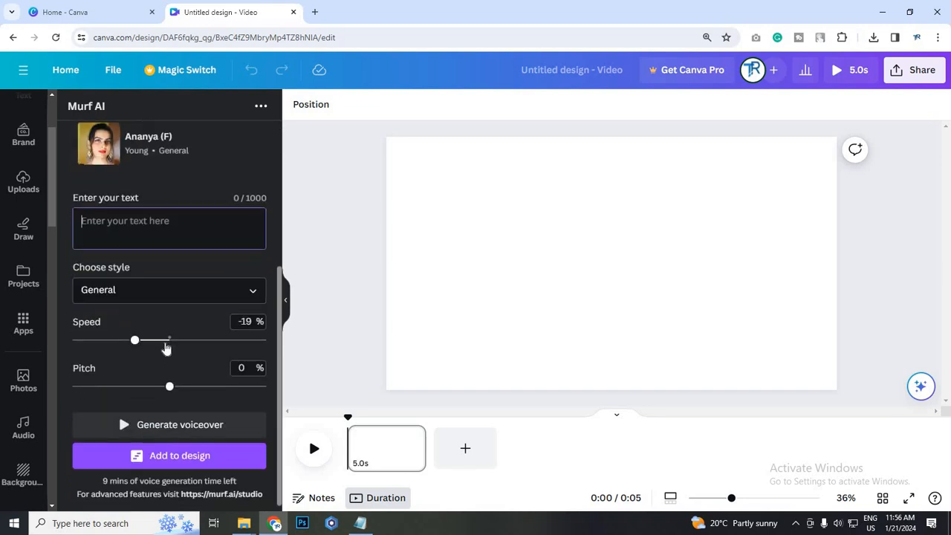
scroll(171, 412, up, 3)
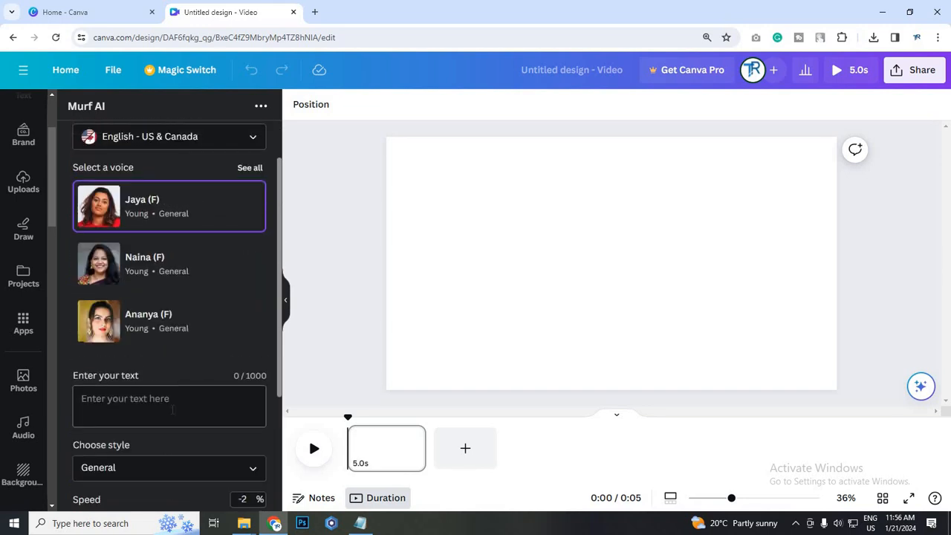
Review the languages and English accents that Murf AI offers for the voiceover, then close the list
scroll(138, 244, up, 1)
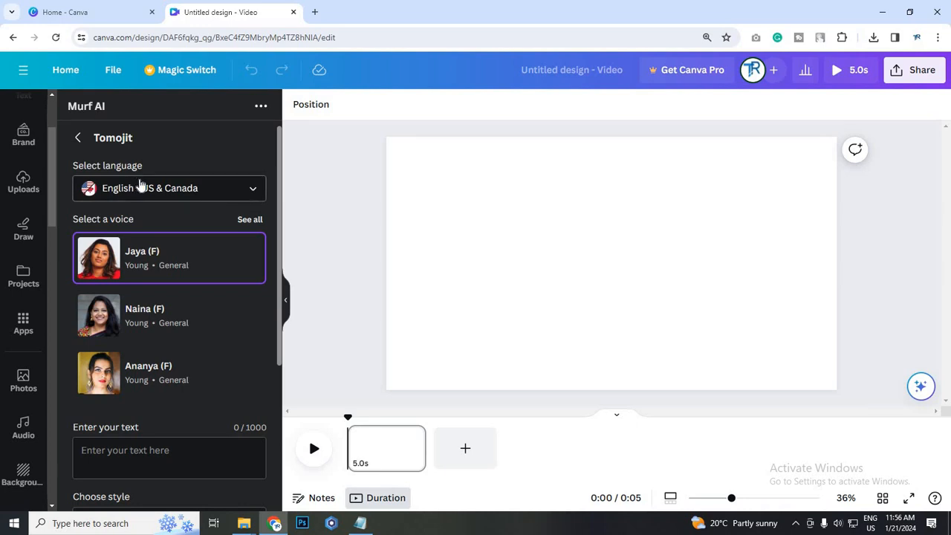
click(255, 193)
scroll(183, 282, down, 3)
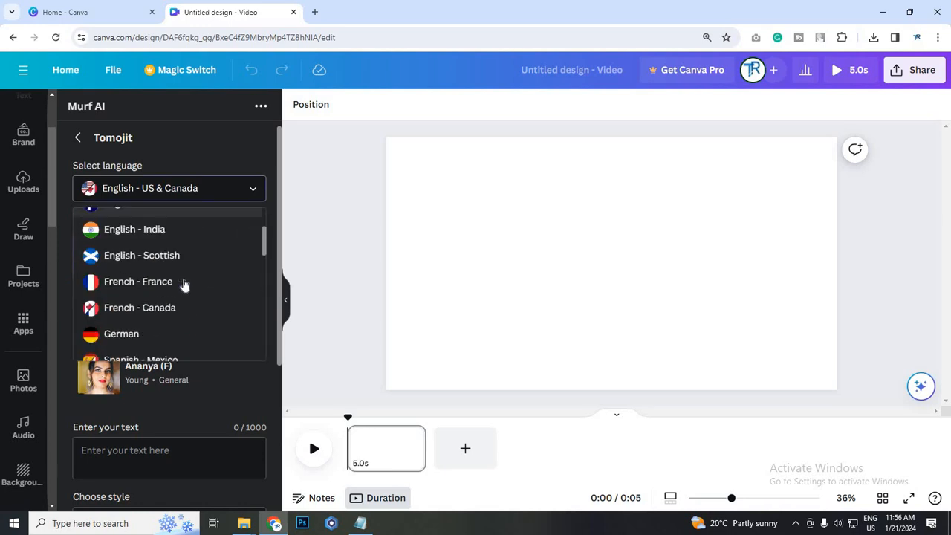
scroll(183, 282, up, 3)
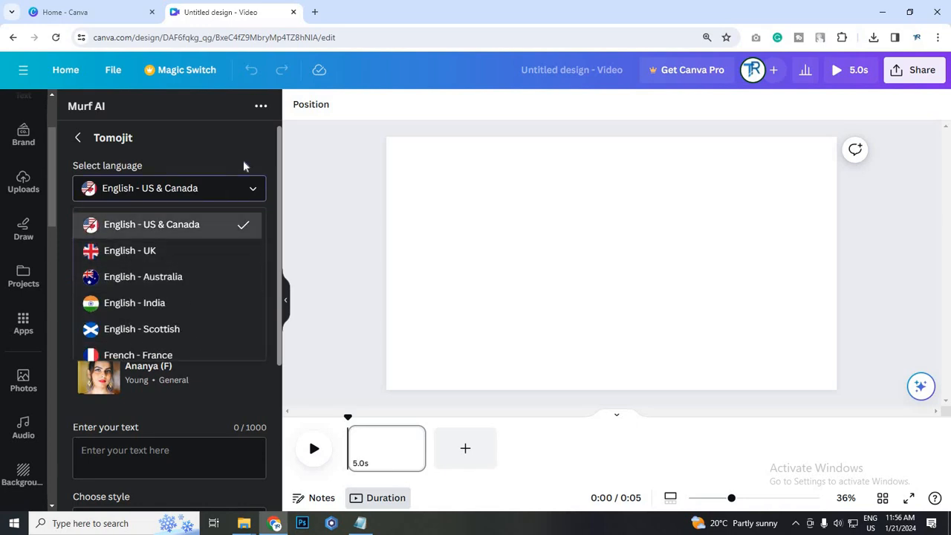
click(246, 163)
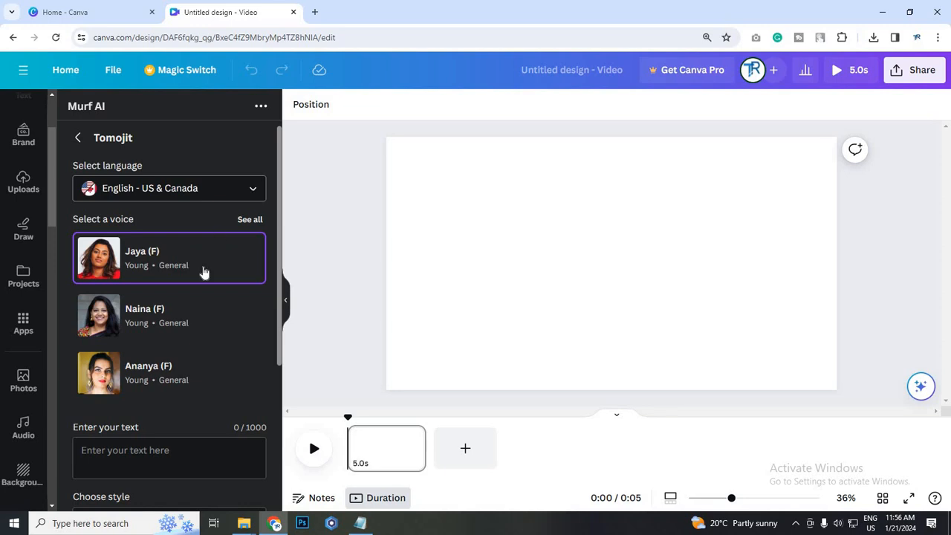
Review the full set of voices available for English - US & Canada and return to the main voiceover settings
scroll(187, 293, down, 1)
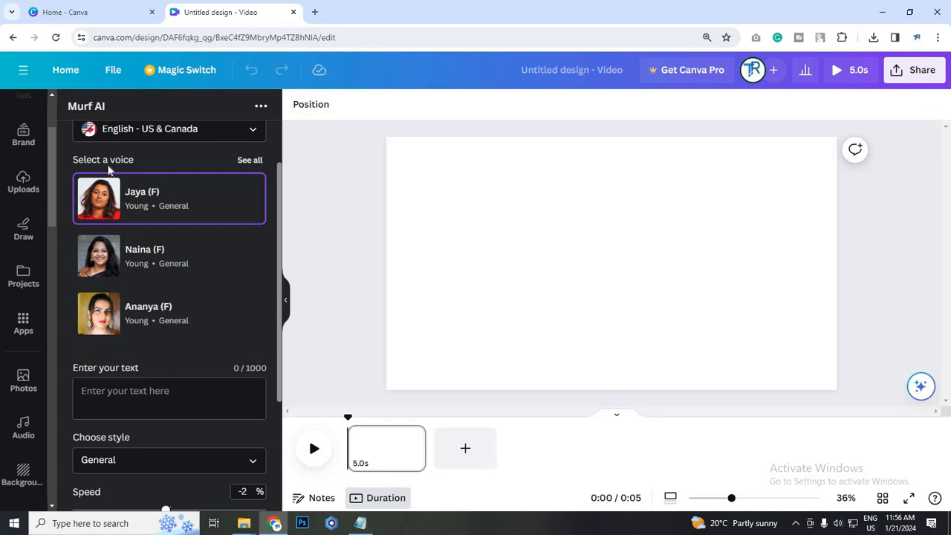
click(248, 162)
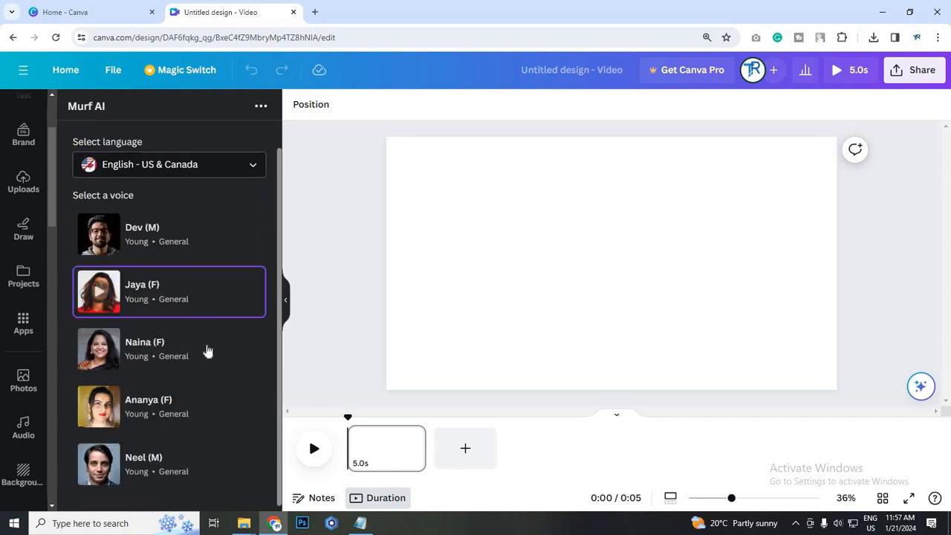
scroll(213, 410, up, 1)
scroll(213, 409, down, 1)
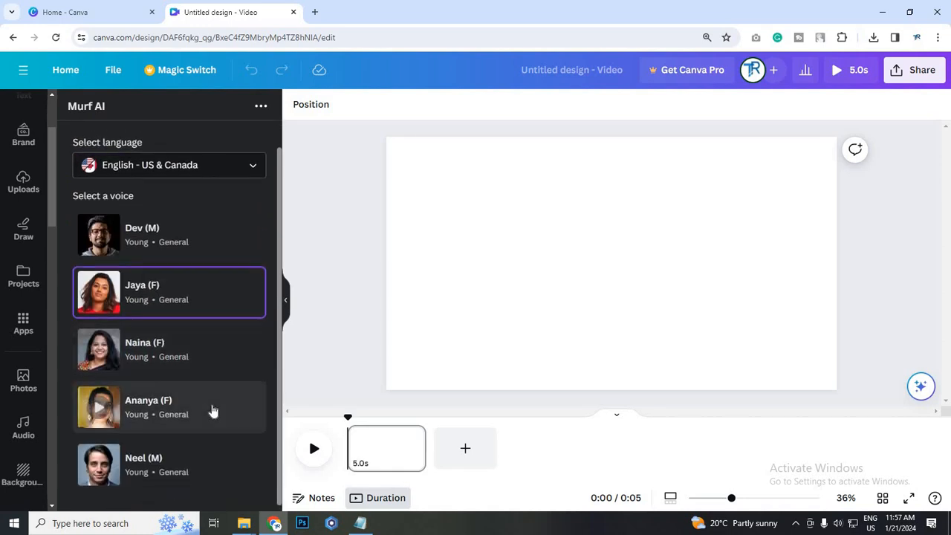
scroll(213, 410, up, 1)
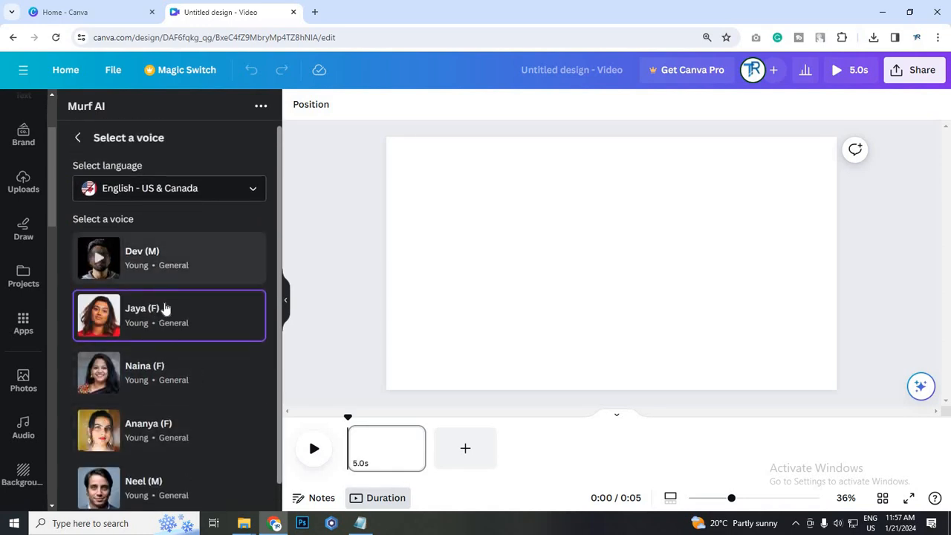
scroll(178, 449, down, 1)
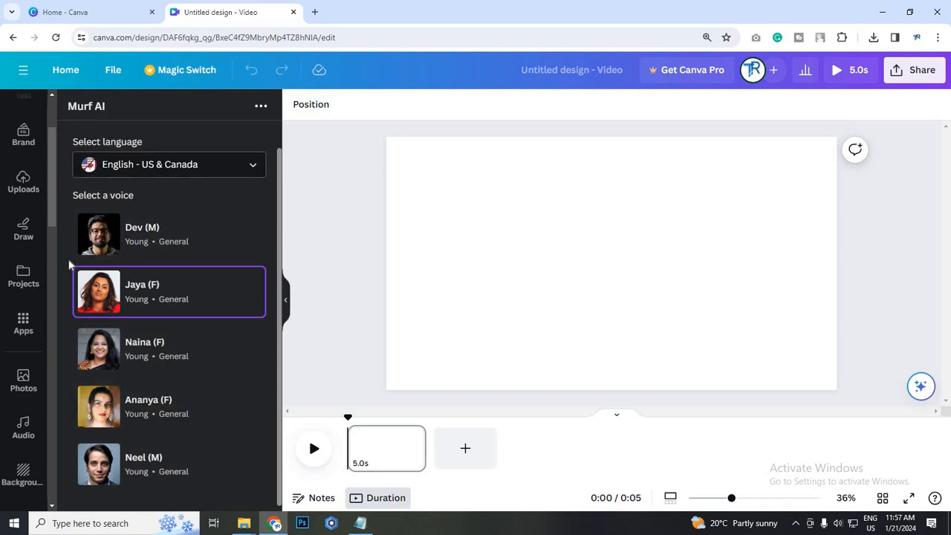
scroll(151, 254, up, 1)
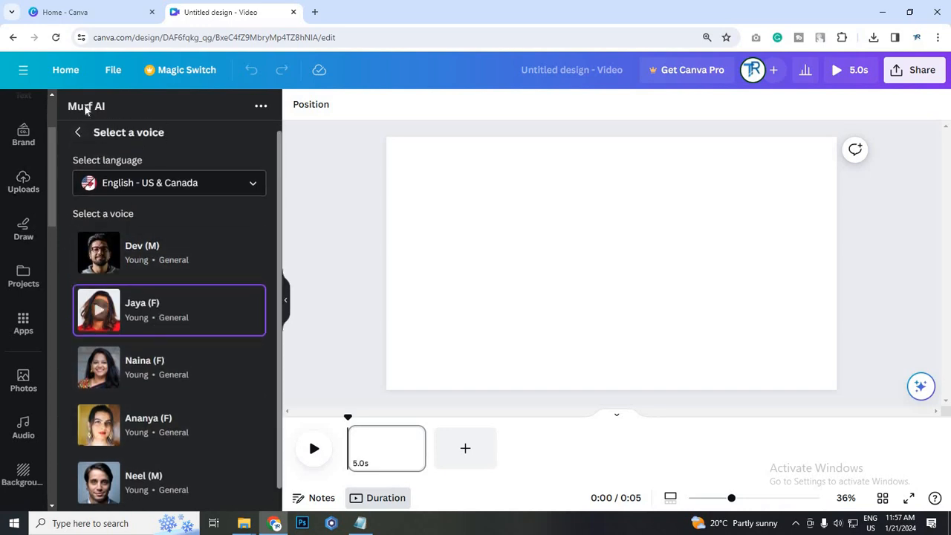
scroll(87, 127, down, 1)
scroll(83, 142, up, 1)
click(81, 138)
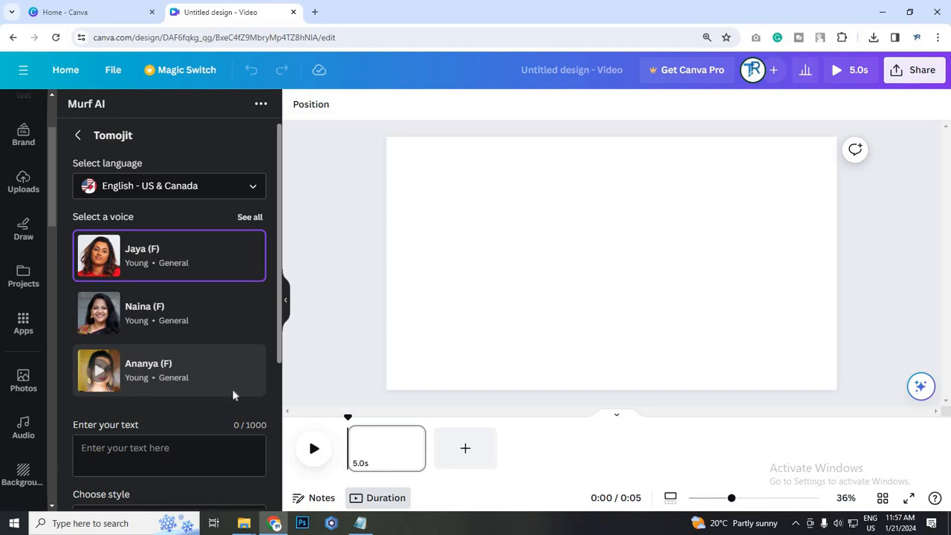
Examine the voiceover text field, the style, speed and pitch settings, and the options for generating and adding the voiceover
scroll(109, 310, down, 3)
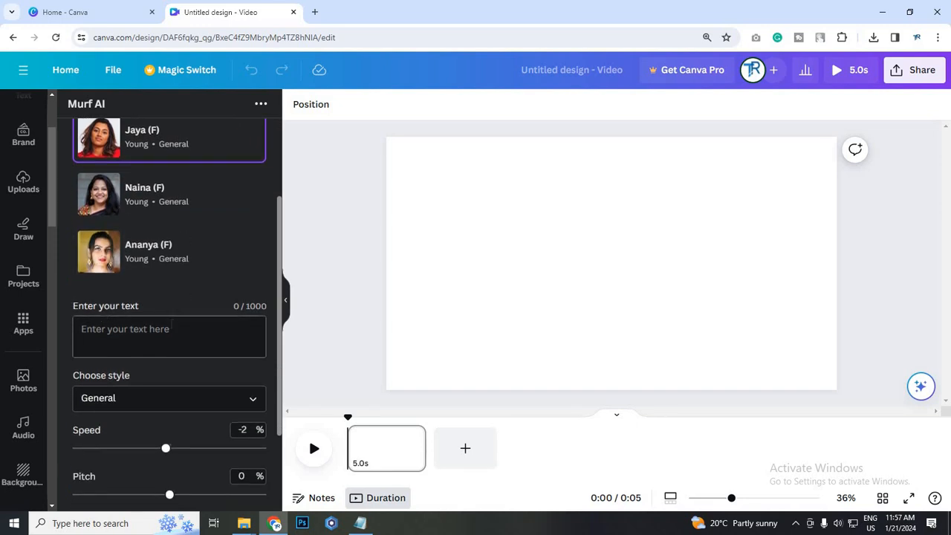
scroll(176, 292, down, 1)
scroll(176, 291, down, 1)
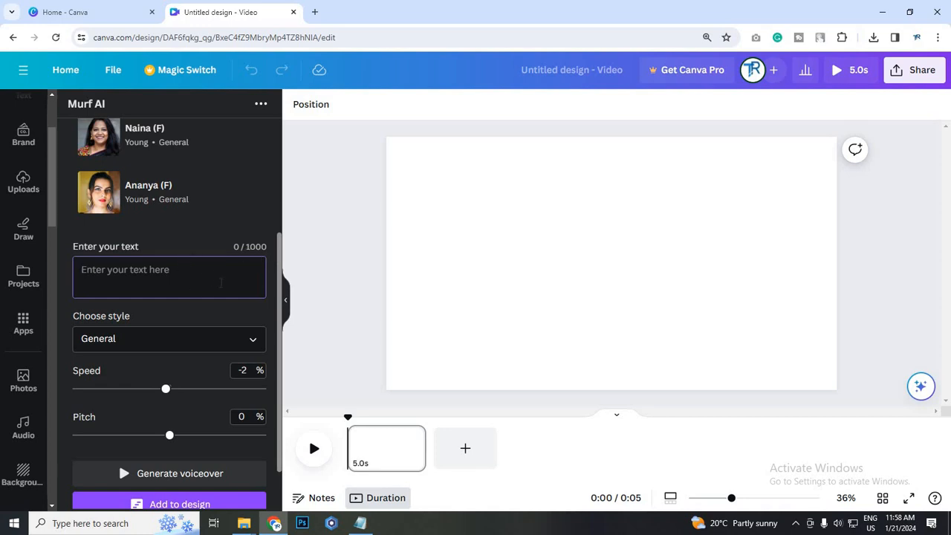
scroll(223, 310, down, 2)
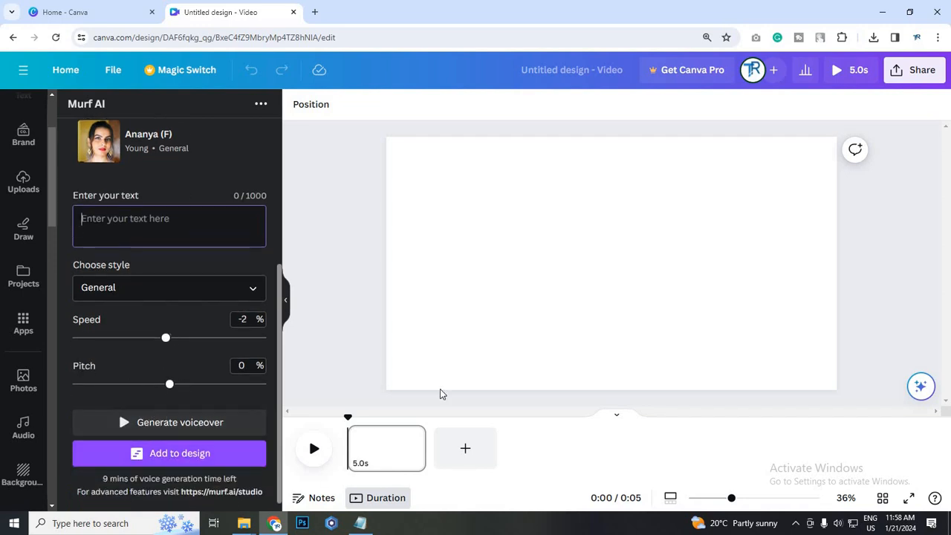
scroll(277, 425, up, 4)
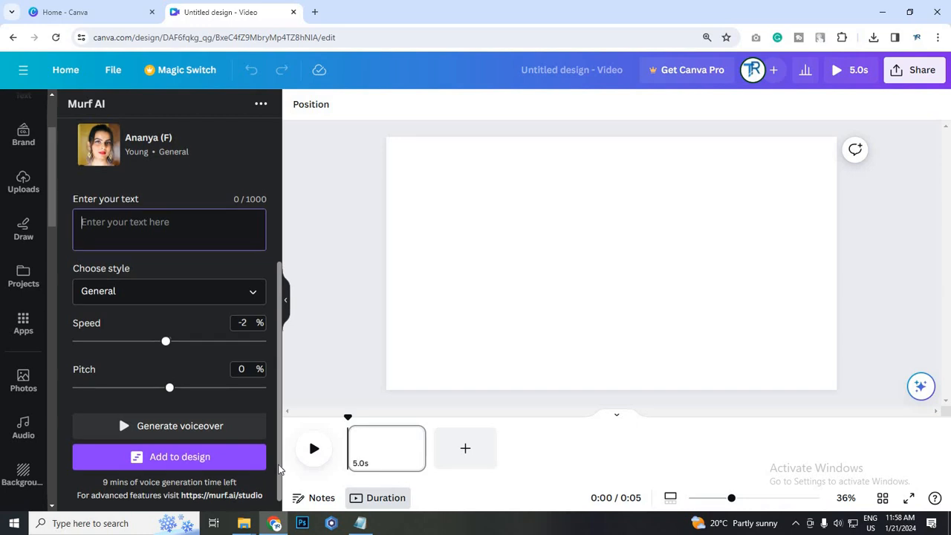
scroll(277, 426, down, 4)
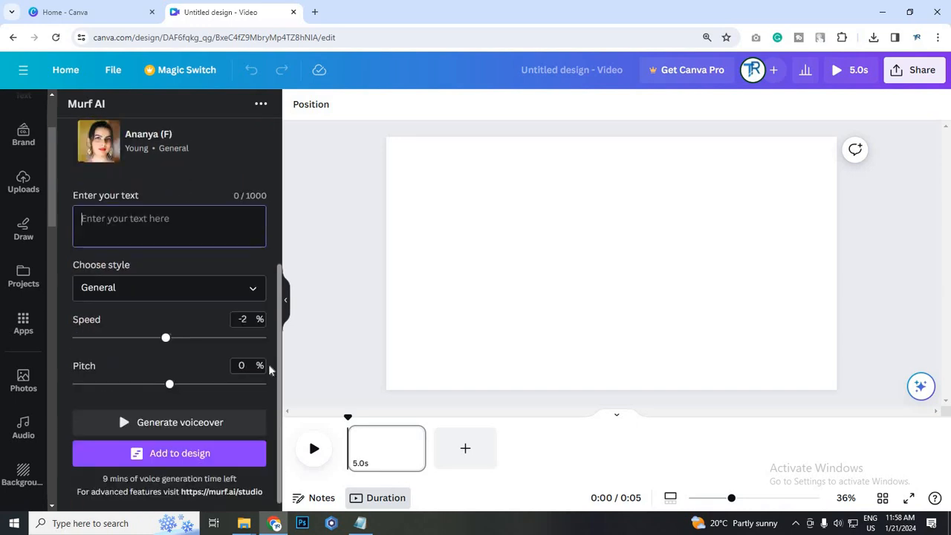
Review the voice options and voiceover settings, checking the available styles and keeping General selected
scroll(273, 394, up, 4)
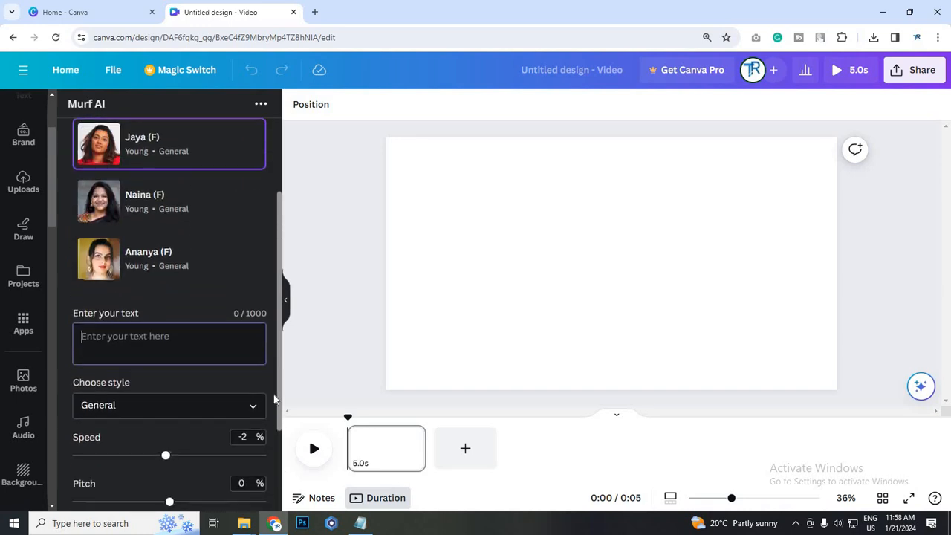
scroll(274, 402, down, 4)
scroll(274, 402, up, 2)
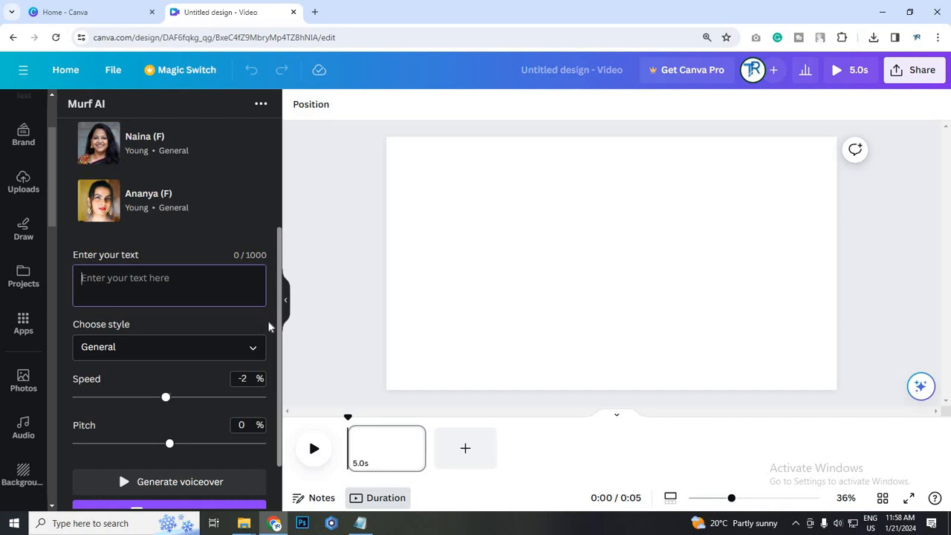
scroll(269, 326, down, 1)
scroll(269, 326, up, 1)
scroll(129, 265, down, 1)
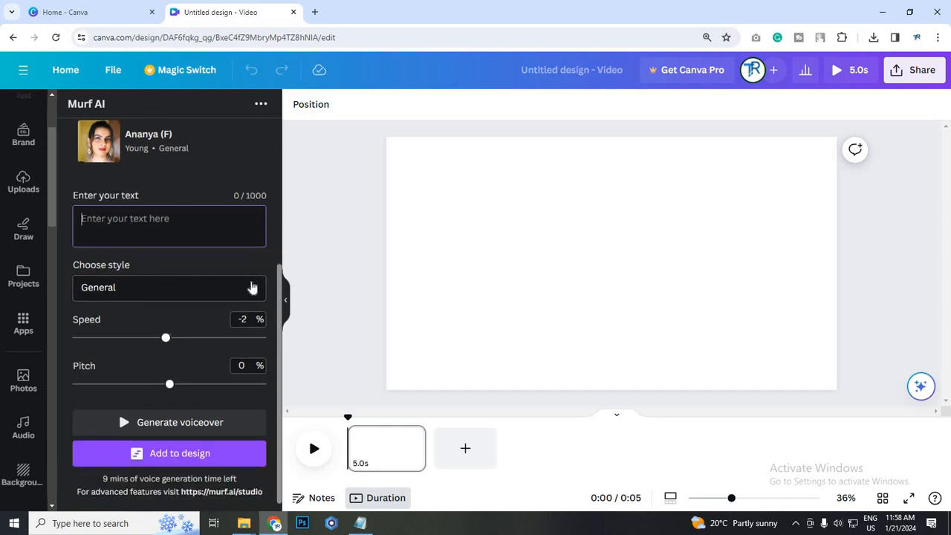
click(251, 285)
click(132, 278)
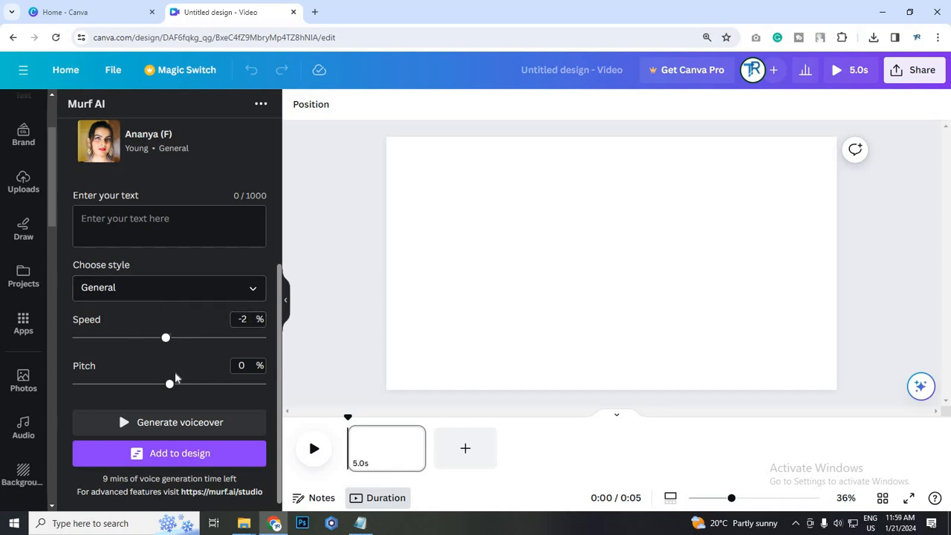
Try slower and faster voiceover speeds, ending with the speed set to 0%
mouse_move(170, 341)
mouse_down()
mouse_move(194, 339)
mouse_move(100, 345)
mouse_move(215, 350)
mouse_move(173, 345)
mouse_up()
drag(170, 343, 119, 342)
click(170, 341)
click(229, 339)
click(171, 339)
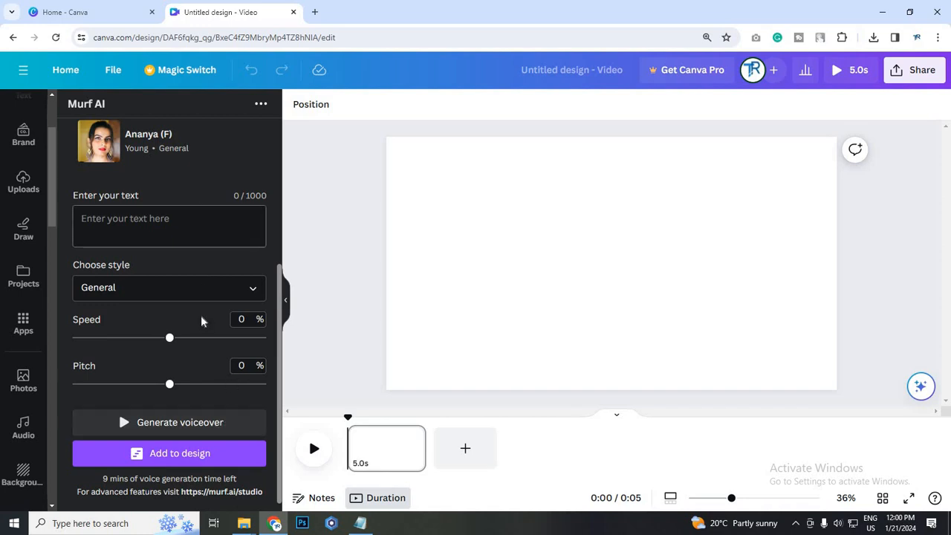
Bring the short story beginning "She had always dreamed of flying" from the Notepad document into the Murf AI voiceover text
scroll(203, 368, up, 3)
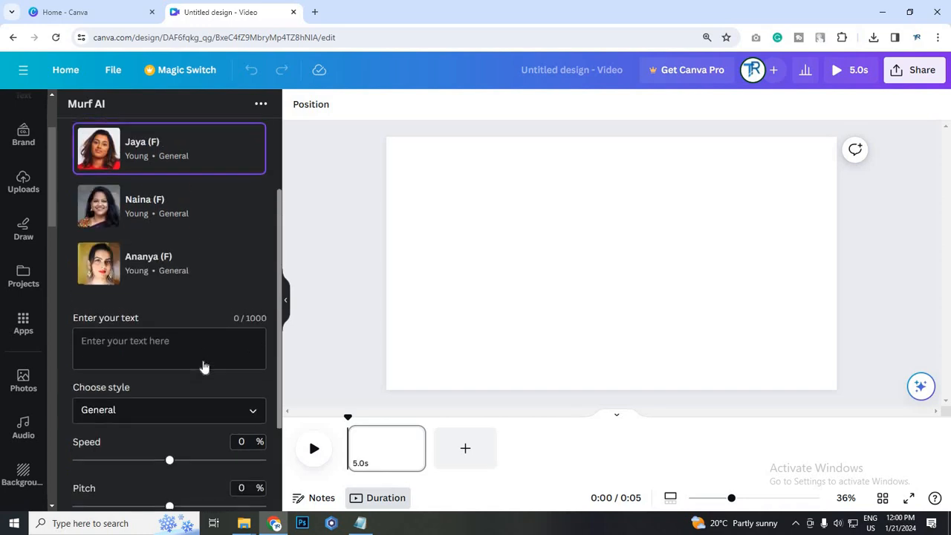
scroll(203, 273, down, 3)
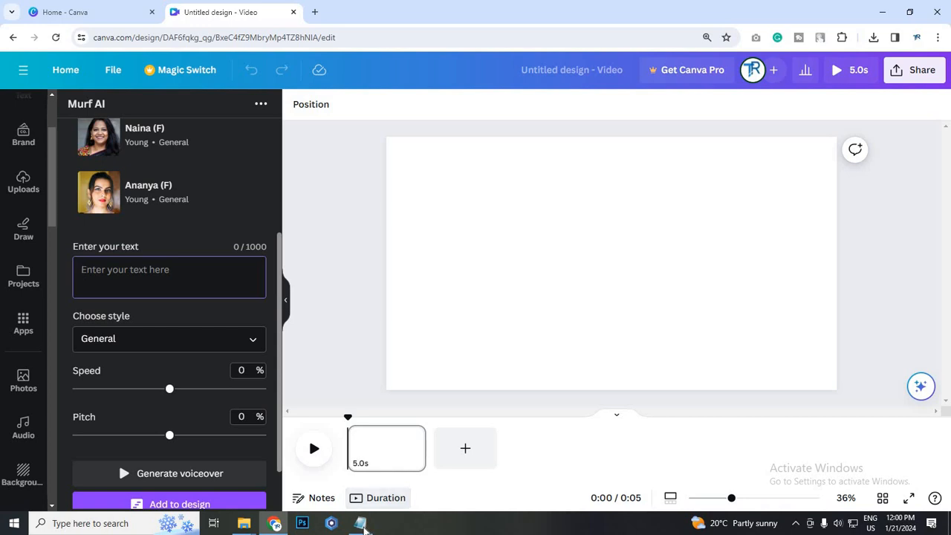
key(alt+Tab)
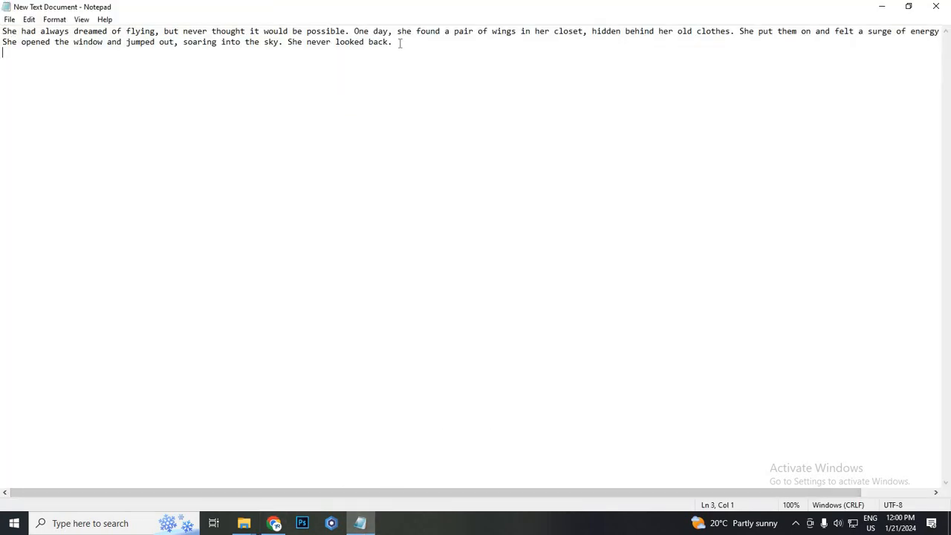
drag(2, 31, 414, 48)
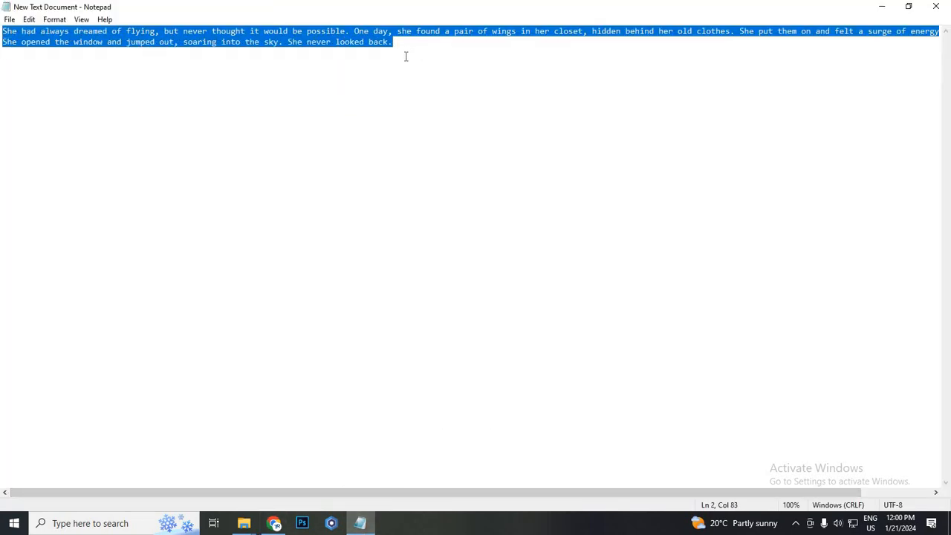
click(313, 90)
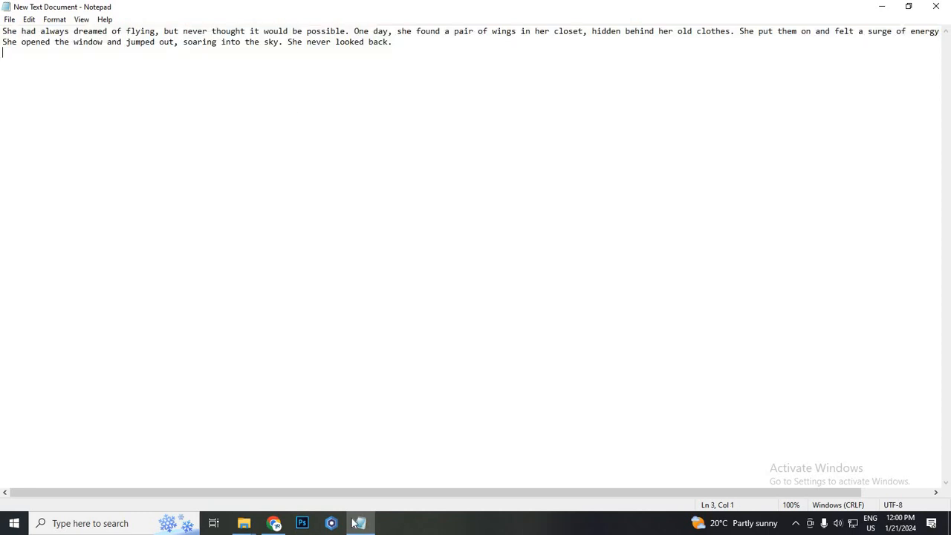
key(alt+Tab)
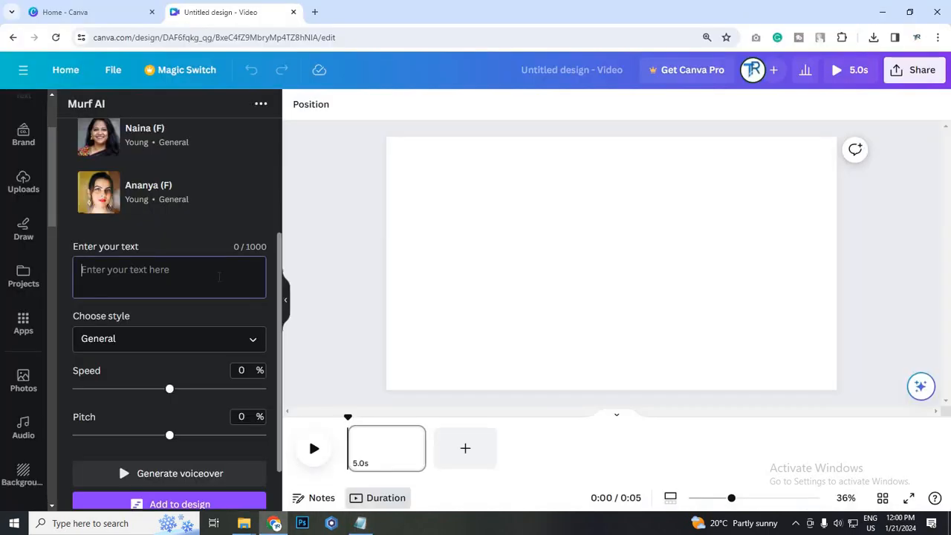
text(She had always dreamed of flying, but never thought it would be possible. One day, she found a pair of wings in her closet, hidden behind her old clothes. She put them on and felt a surge of energy and excitement. She opened the window and jumped out, soaring into the sky. She never looked back.)
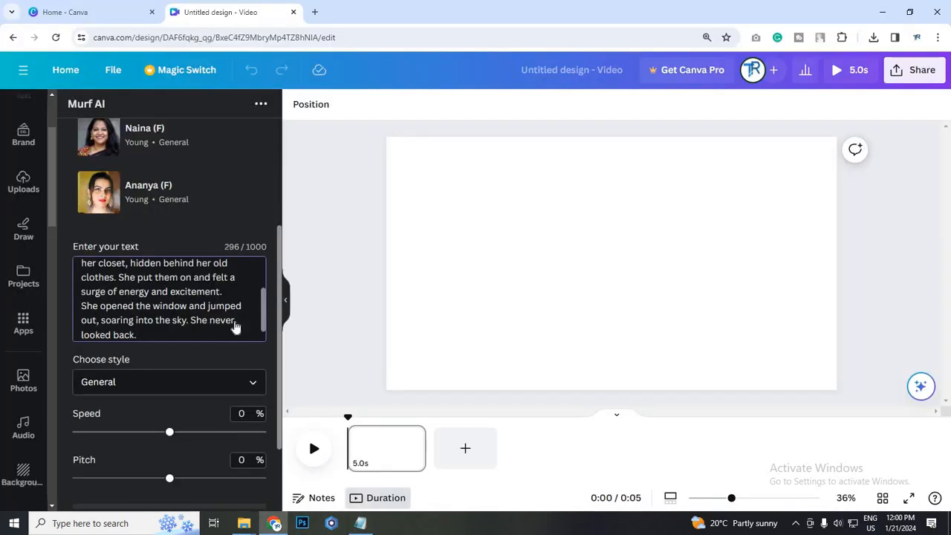
Read through the pasted story and check its length against the voiceover text's character limit
scroll(179, 334, up, 5)
scroll(160, 276, down, 3)
scroll(223, 271, up, 1)
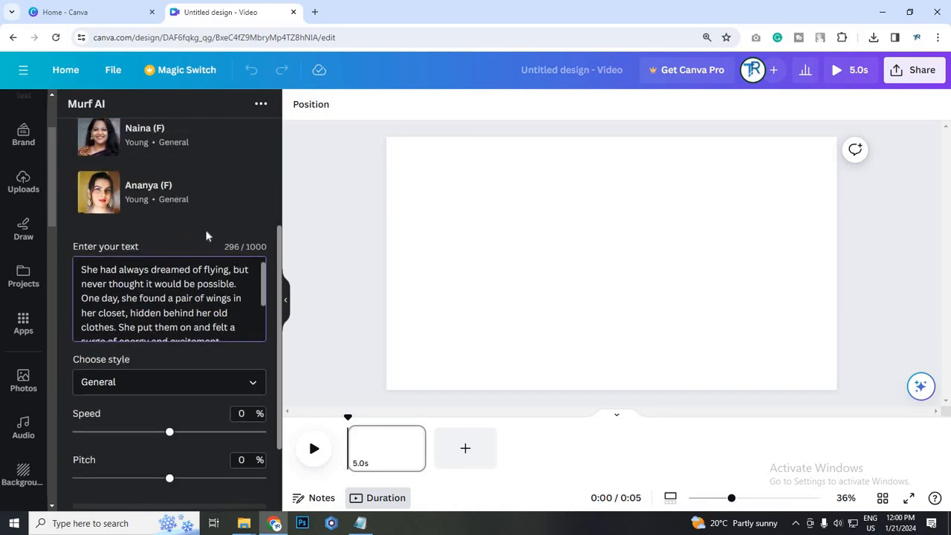
scroll(232, 327, up, 2)
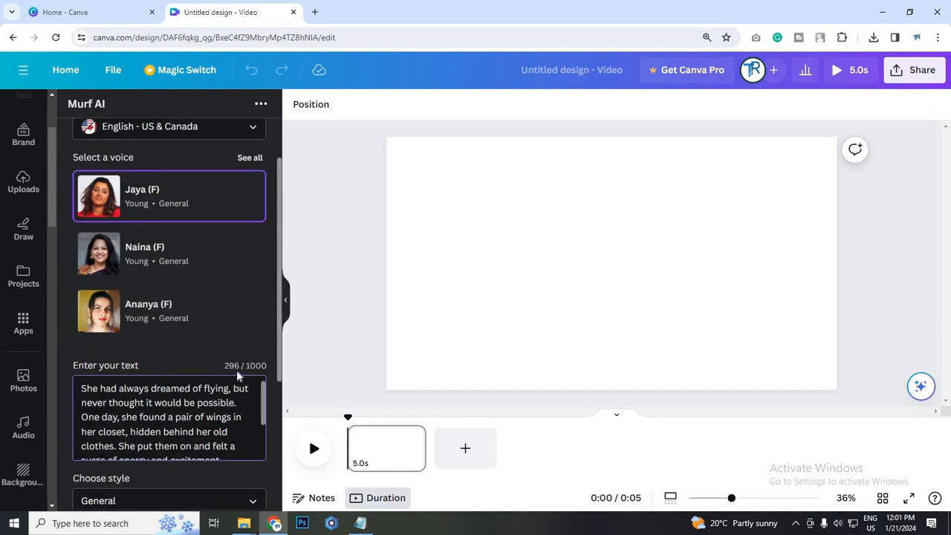
scroll(169, 418, down, 2)
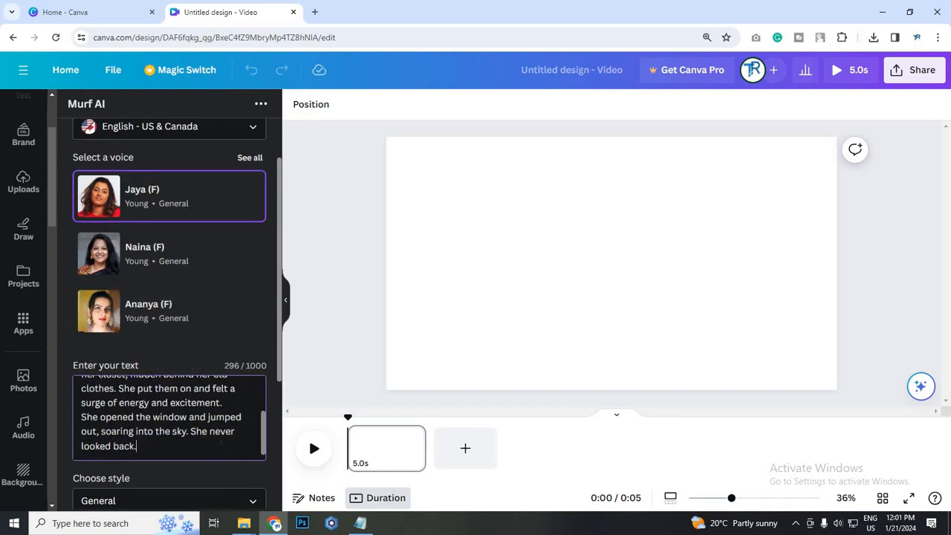
scroll(169, 418, up, 3)
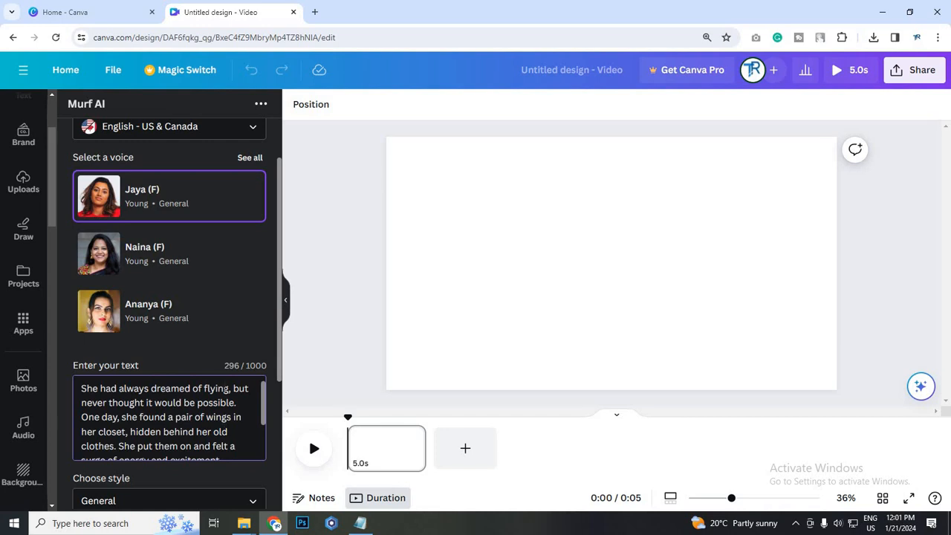
scroll(225, 401, down, 2)
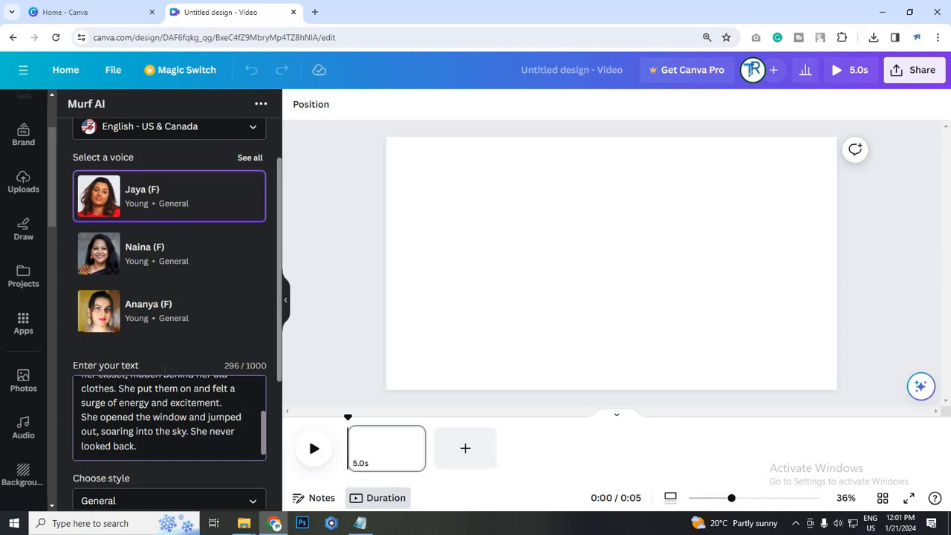
scroll(165, 370, down, 1)
scroll(165, 370, up, 1)
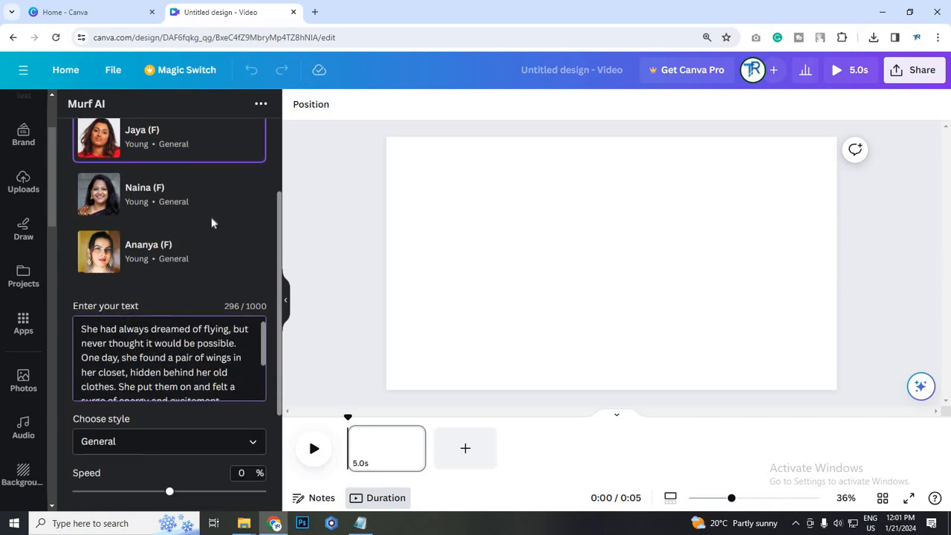
Change the voiceover language to English - UK
scroll(213, 220, up, 3)
click(189, 191)
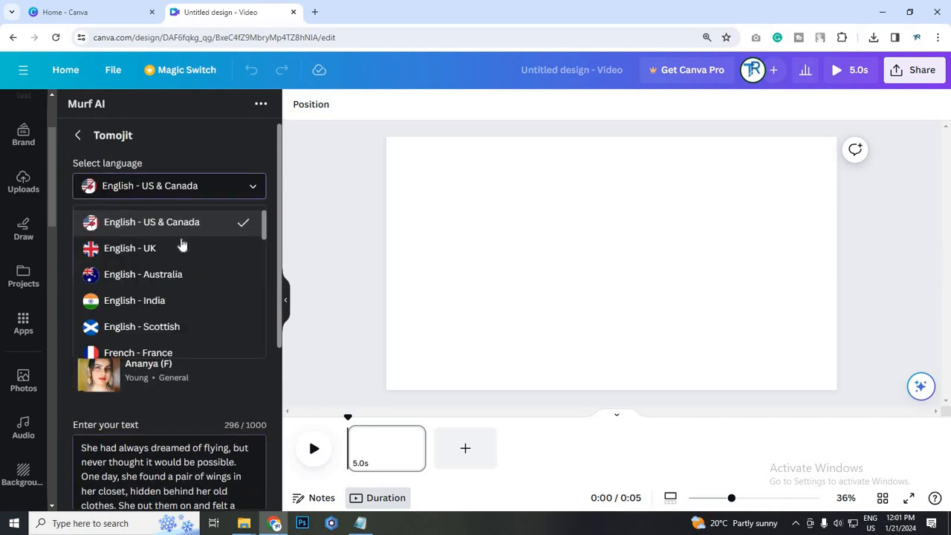
click(180, 254)
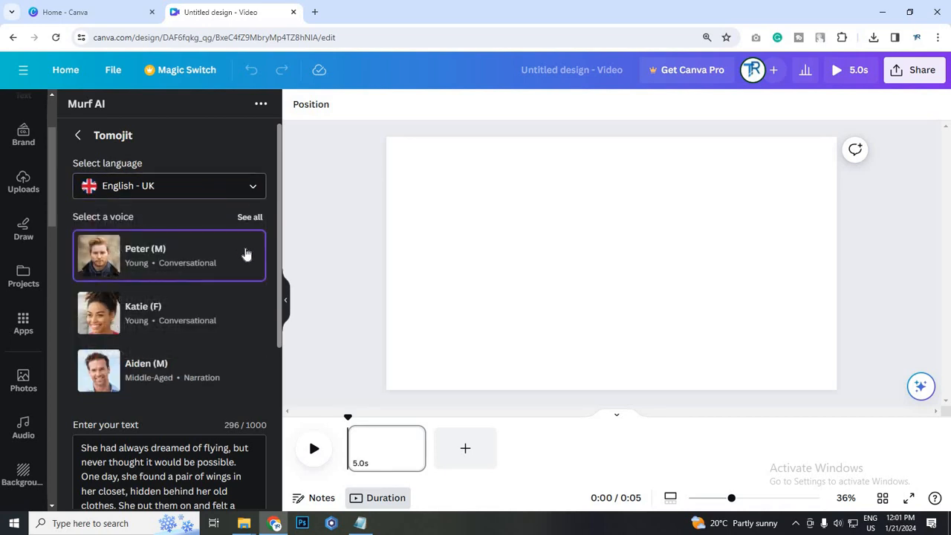
Browse the full set of English - UK voices and select the young female voice Emma
scroll(170, 472, down, 1)
scroll(212, 463, down, 1)
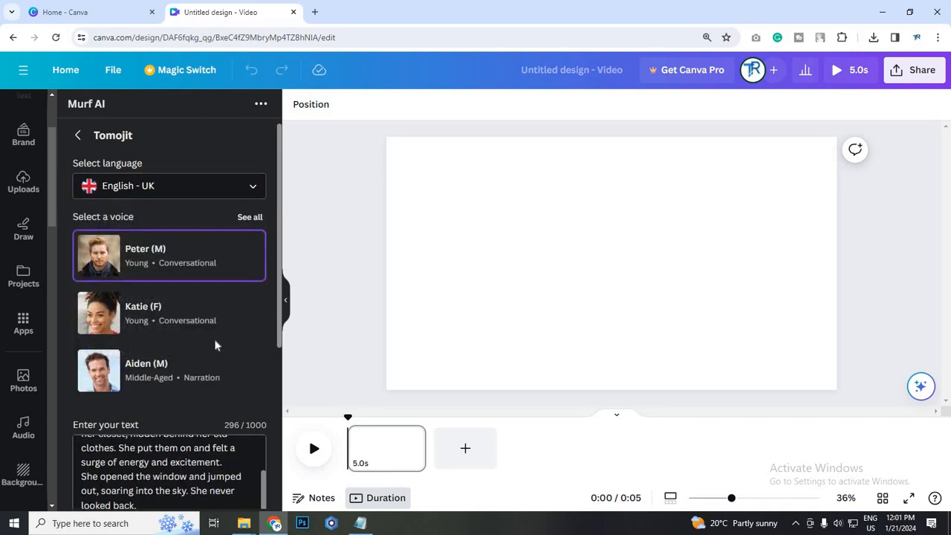
scroll(231, 323, up, 2)
scroll(170, 472, down, 2)
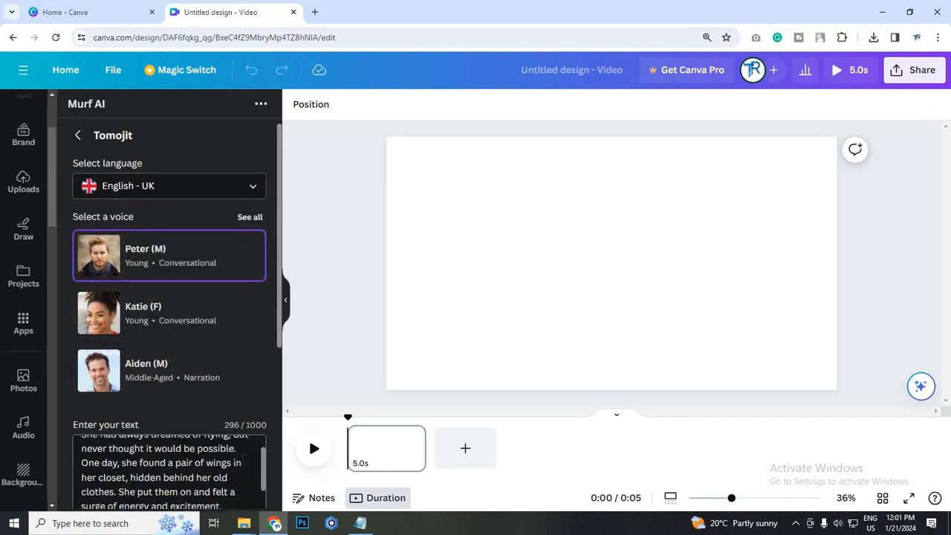
scroll(169, 472, up, 2)
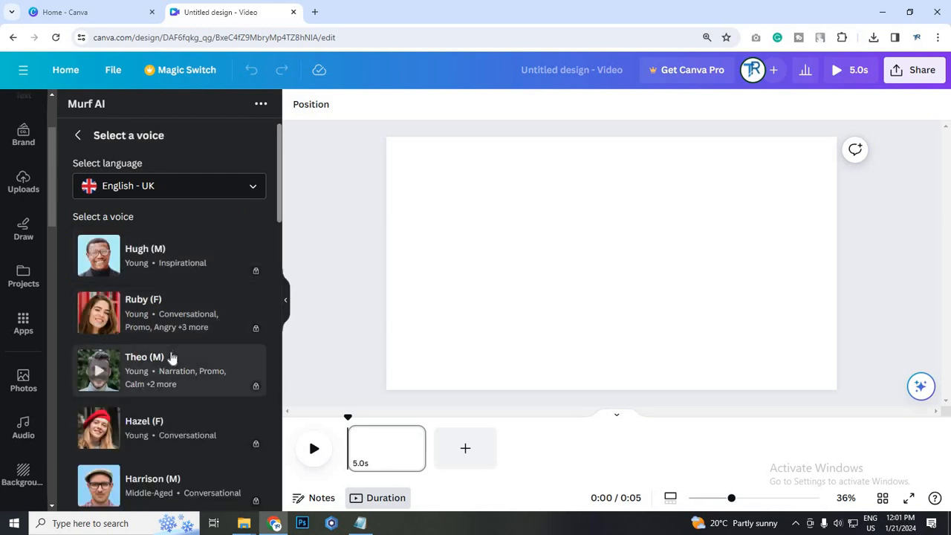
scroll(170, 360, down, 5)
scroll(171, 360, down, 10)
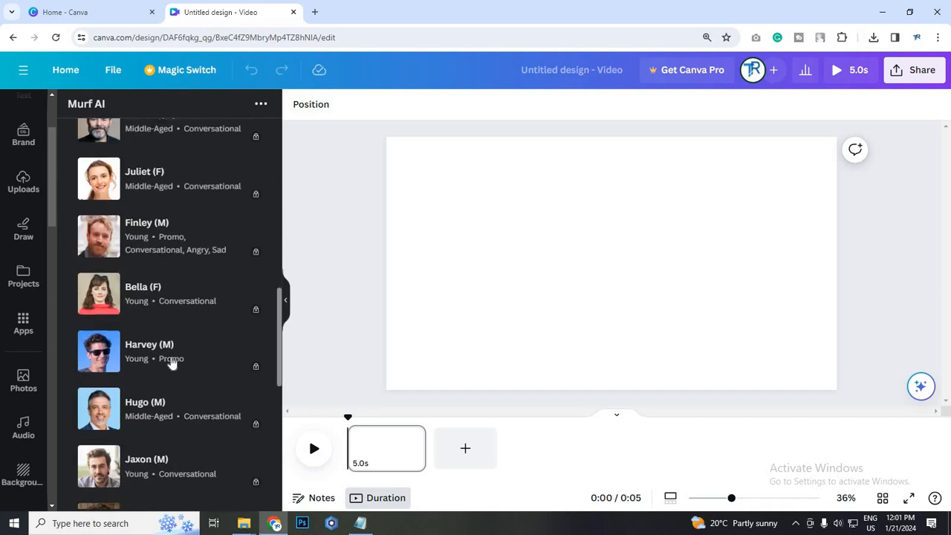
scroll(172, 373, down, 1)
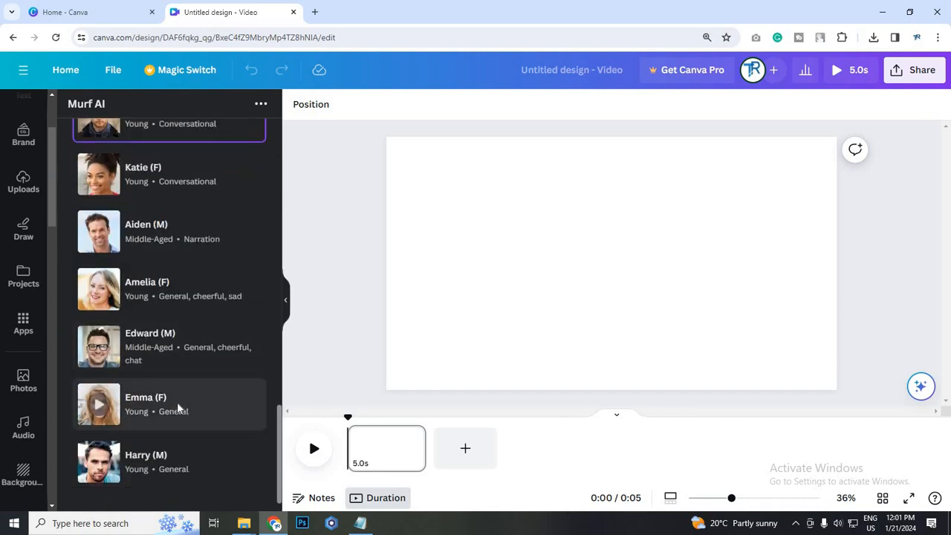
click(177, 403)
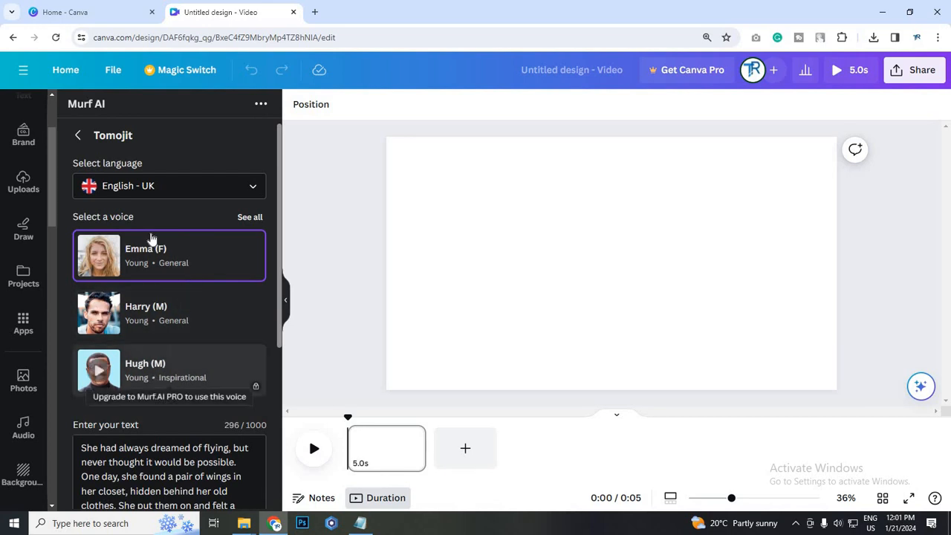
Keep the General style and generate the voiceover from the story text
scroll(148, 237, down, 2)
scroll(253, 321, down, 2)
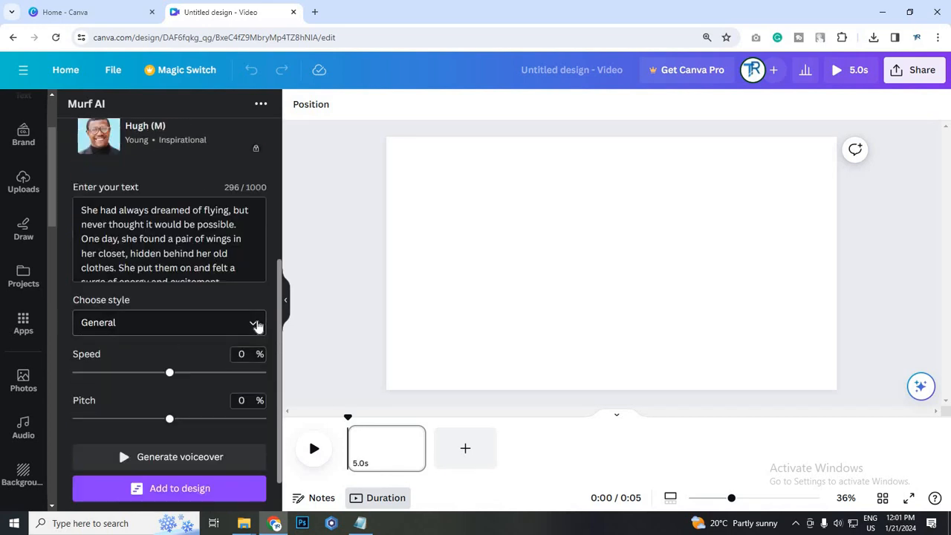
click(254, 323)
click(246, 353)
scroll(183, 331, down, 1)
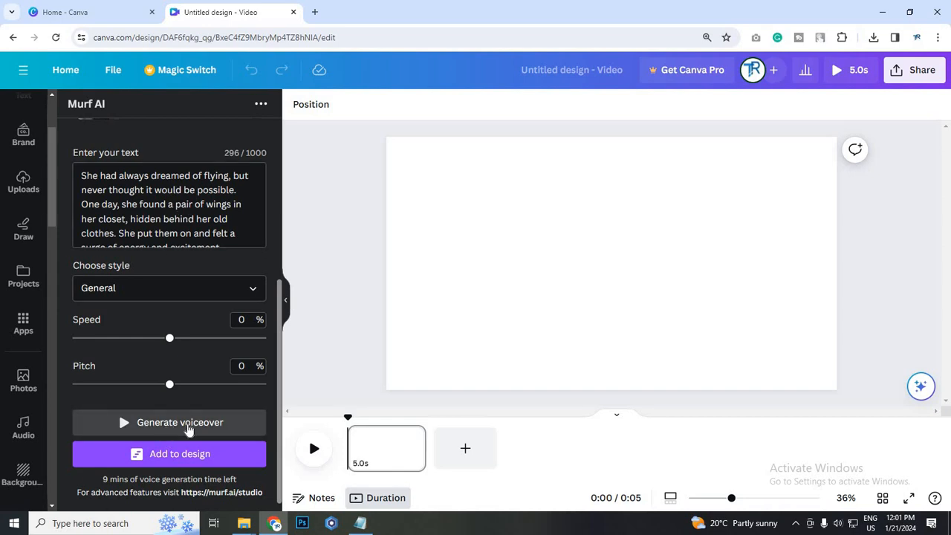
click(187, 423)
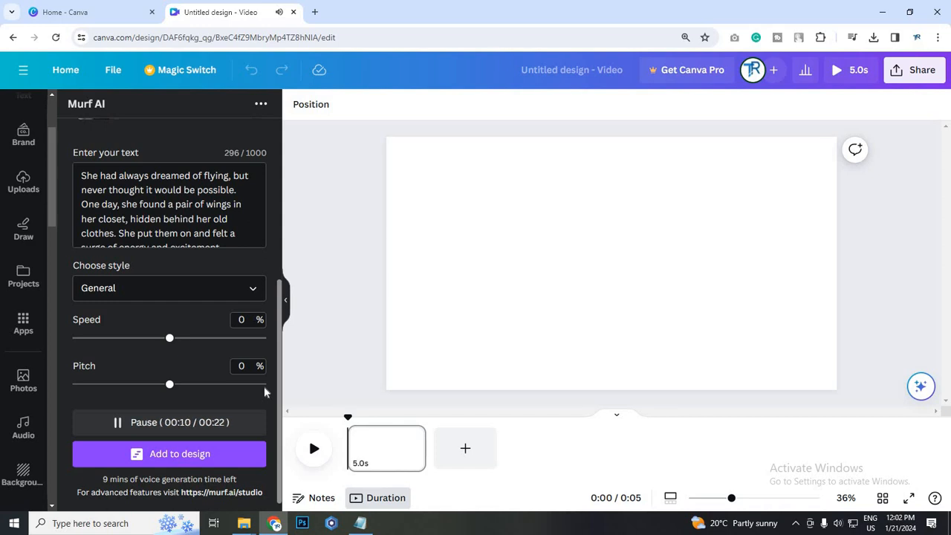
Listen to the generated voiceover while following the story text, and recheck the language, voice and style settings
scroll(247, 242, down, 2)
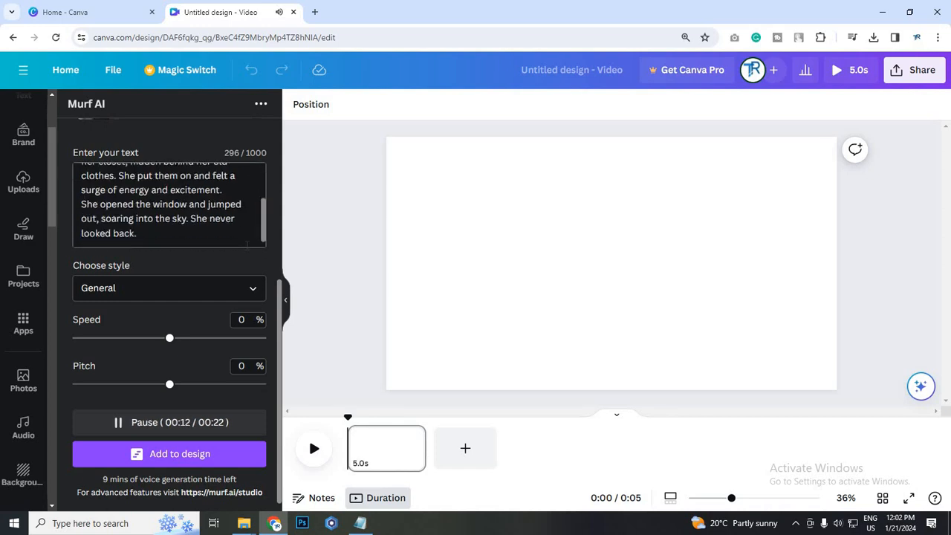
scroll(247, 245, up, 1)
scroll(247, 244, down, 1)
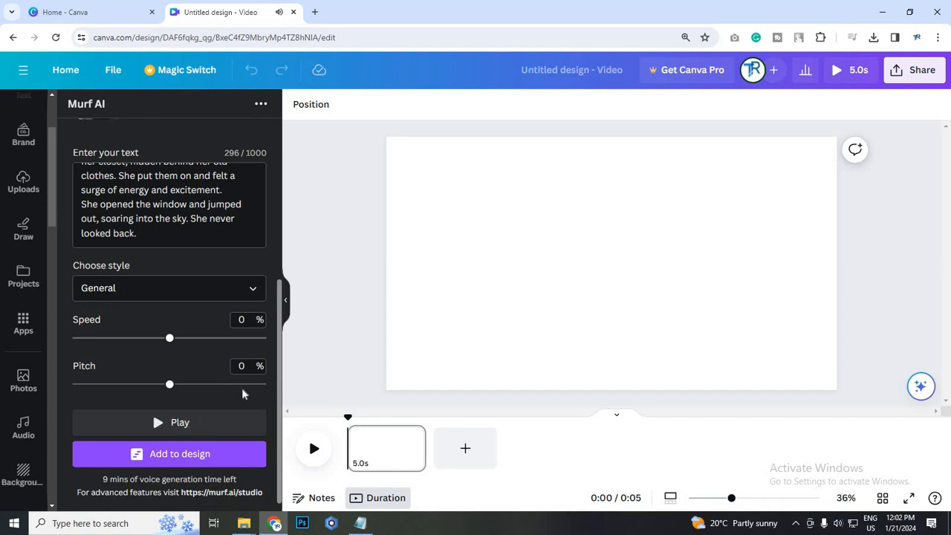
scroll(252, 335, up, 3)
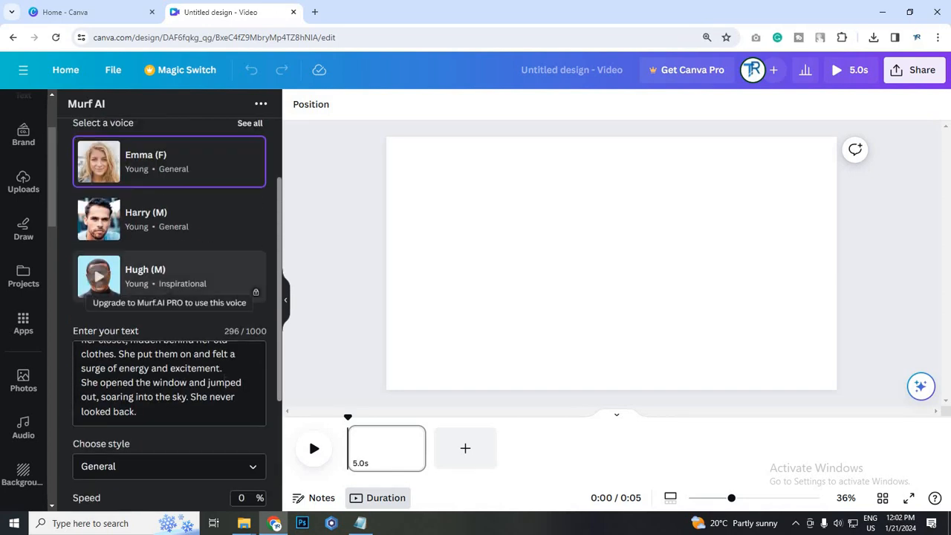
scroll(225, 382, up, 1)
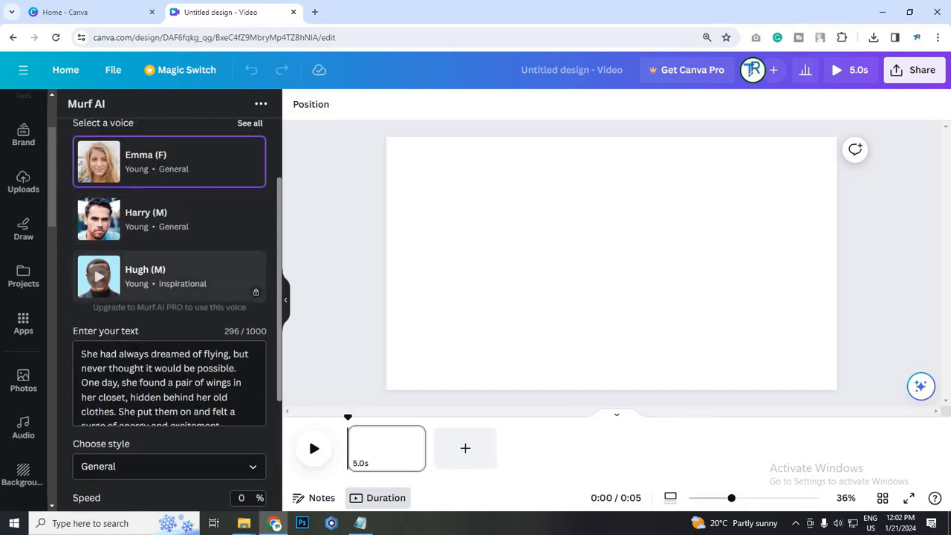
scroll(217, 386, down, 2)
scroll(217, 372, up, 2)
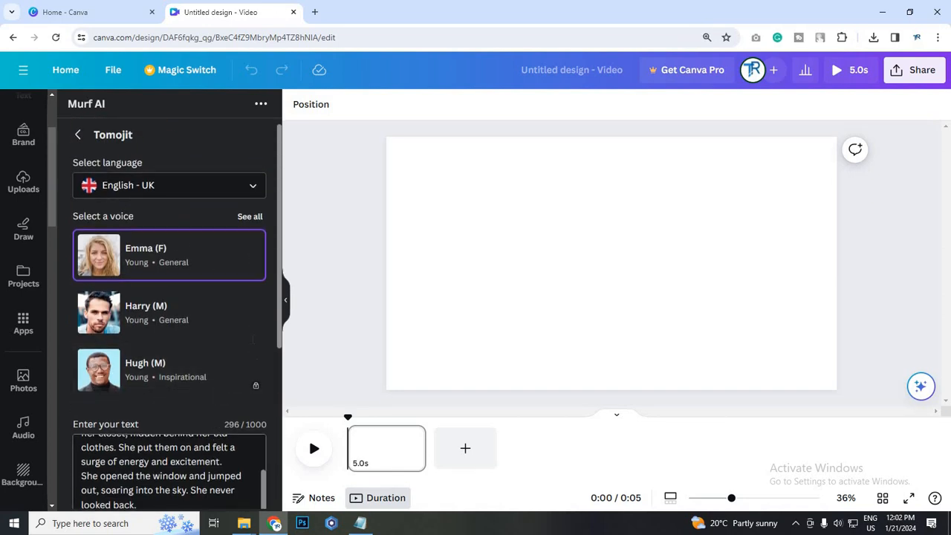
scroll(186, 334, down, 3)
scroll(170, 312, up, 1)
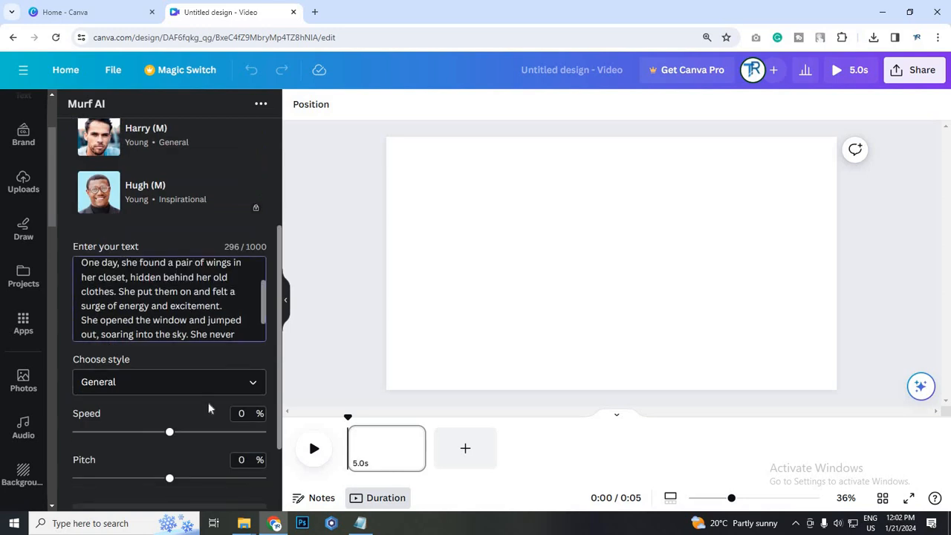
Slow the voiceover's speed to -10 % and generate it again
scroll(215, 435, down, 1)
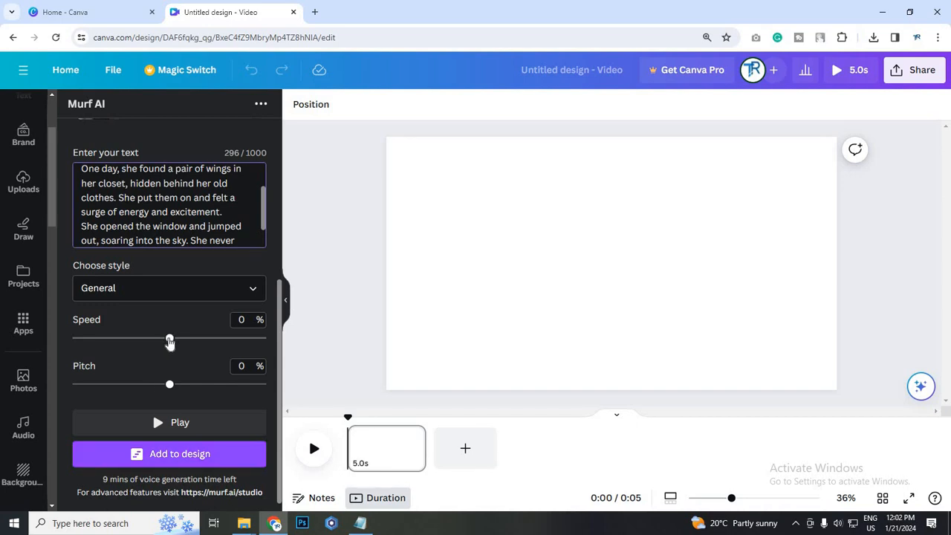
drag(169, 341, 155, 342)
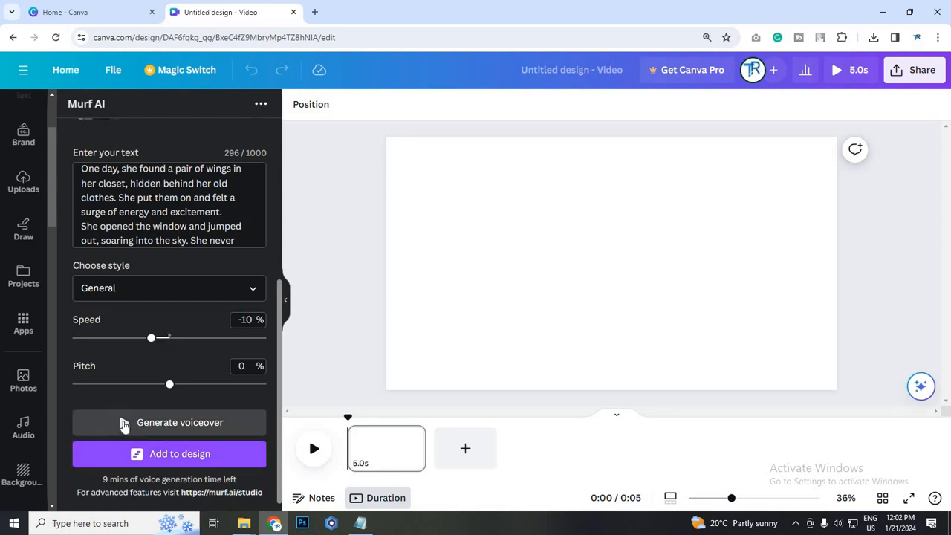
click(123, 424)
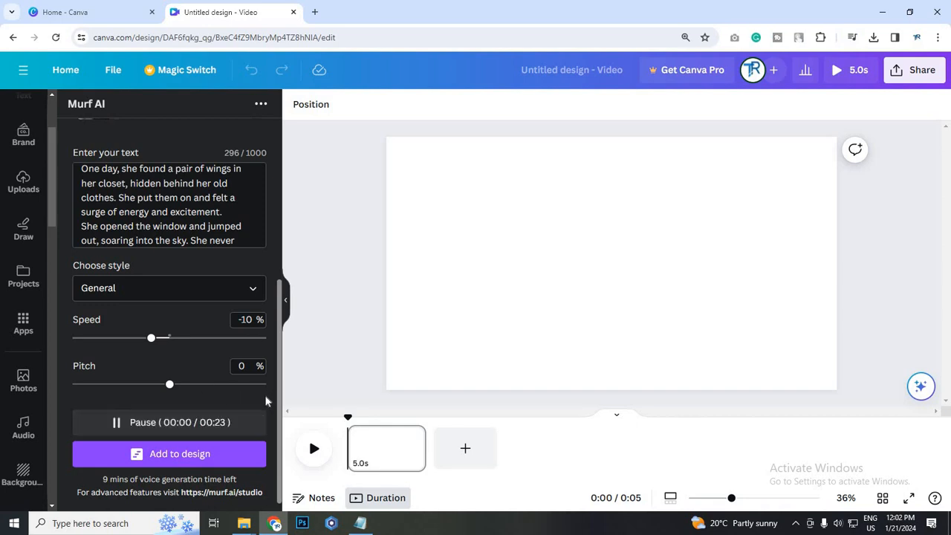
Listen to the opening seconds of the slowed voiceover and pause the playback
scroll(268, 402, up, 1)
scroll(267, 402, down, 1)
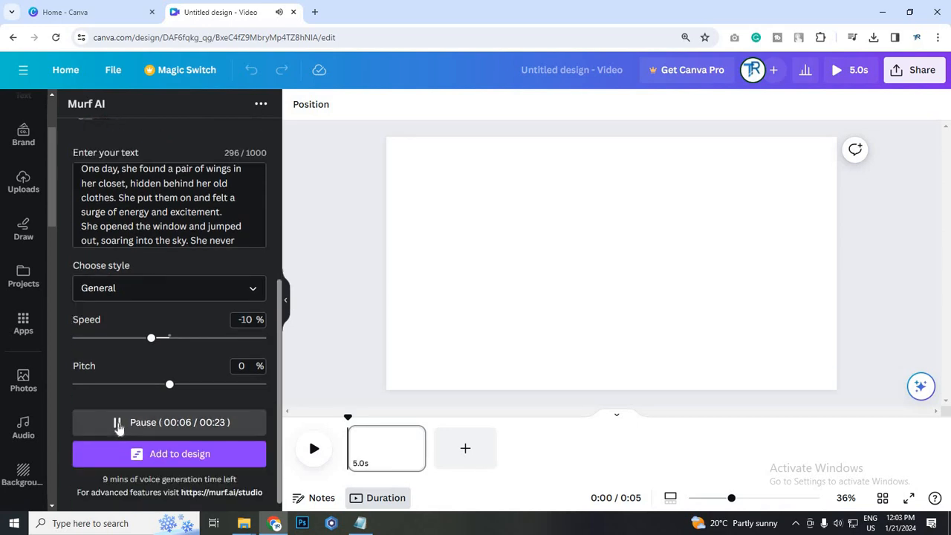
click(119, 422)
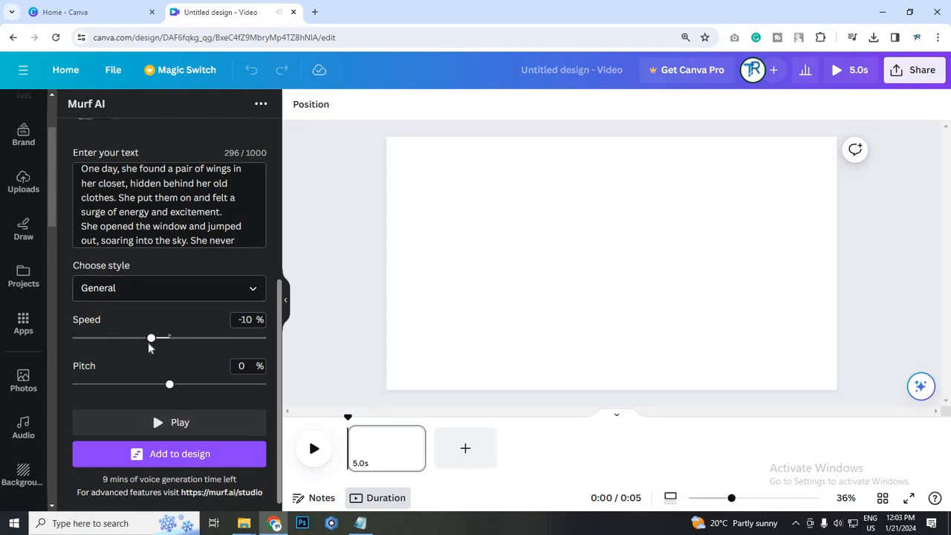
Add the voiceover to the video design and play it on the timeline
click(208, 456)
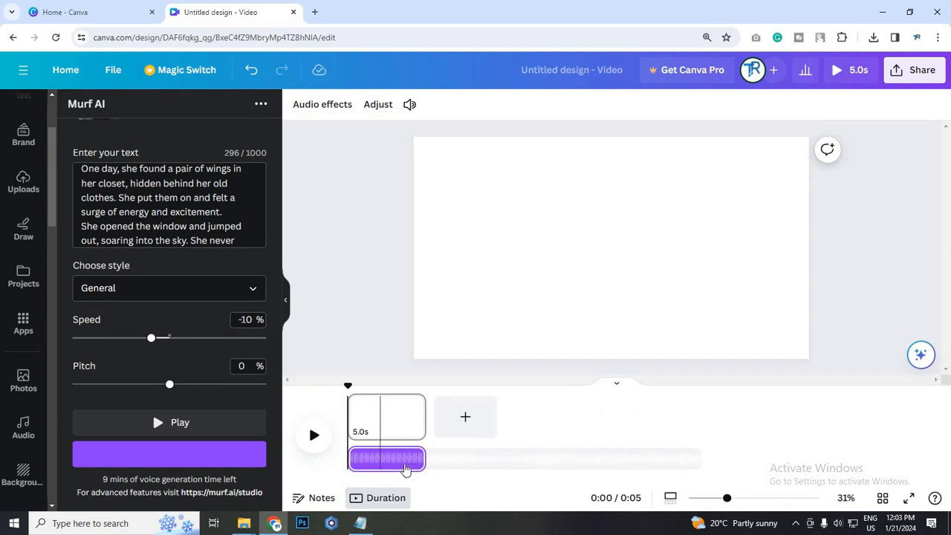
click(318, 439)
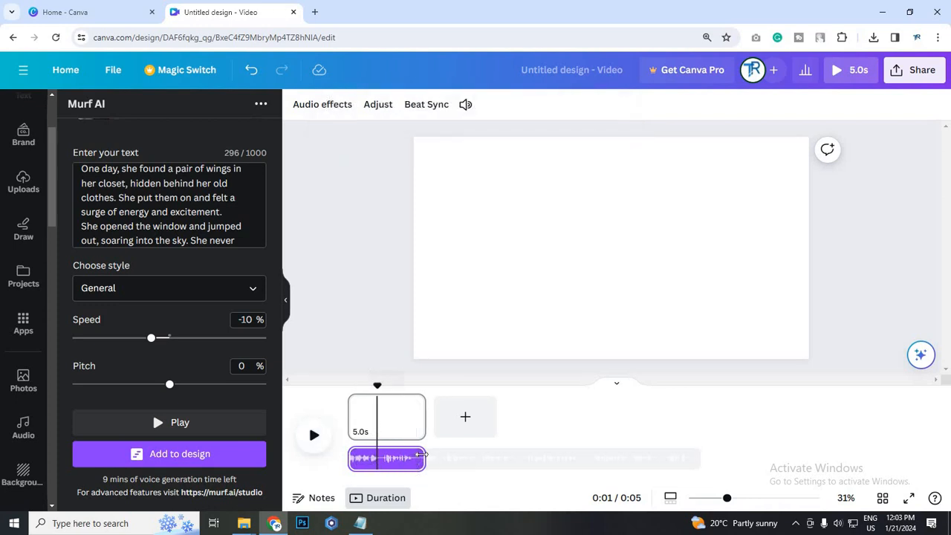
Adjust the page length on the timeline to 12.6 s and play back the design
drag(486, 413, 464, 462)
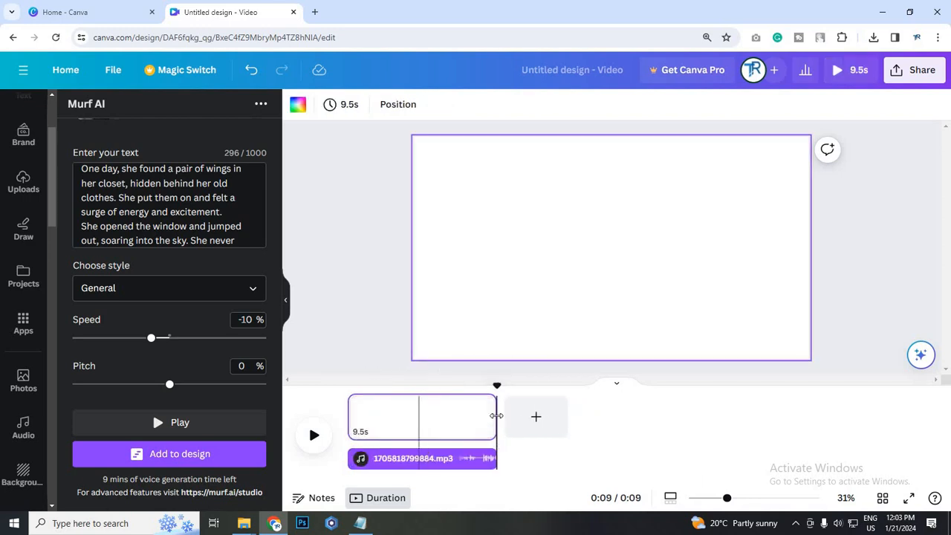
drag(495, 416, 655, 411)
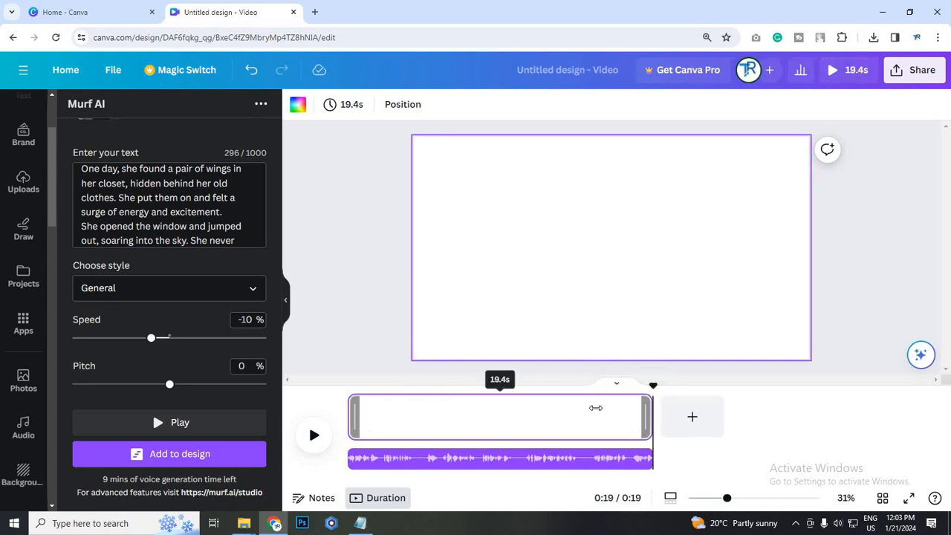
drag(593, 410, 493, 417)
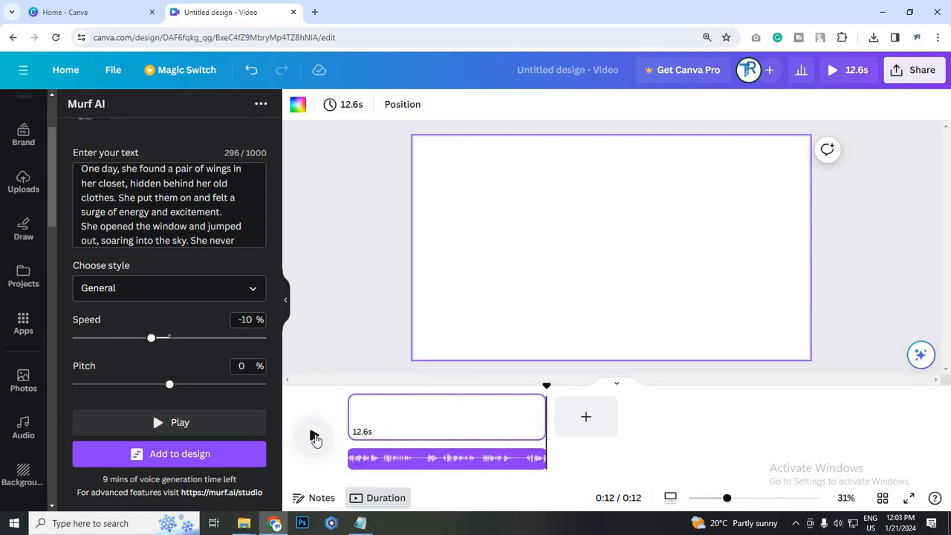
click(313, 437)
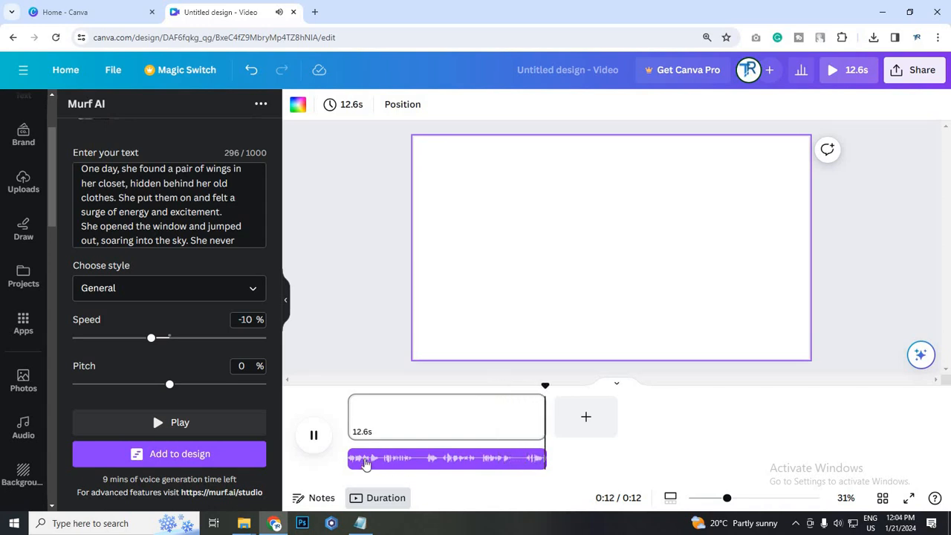
Stretch the page far beyond the end of the voiceover clip, to a duration of 1:06
mouse_move(540, 425)
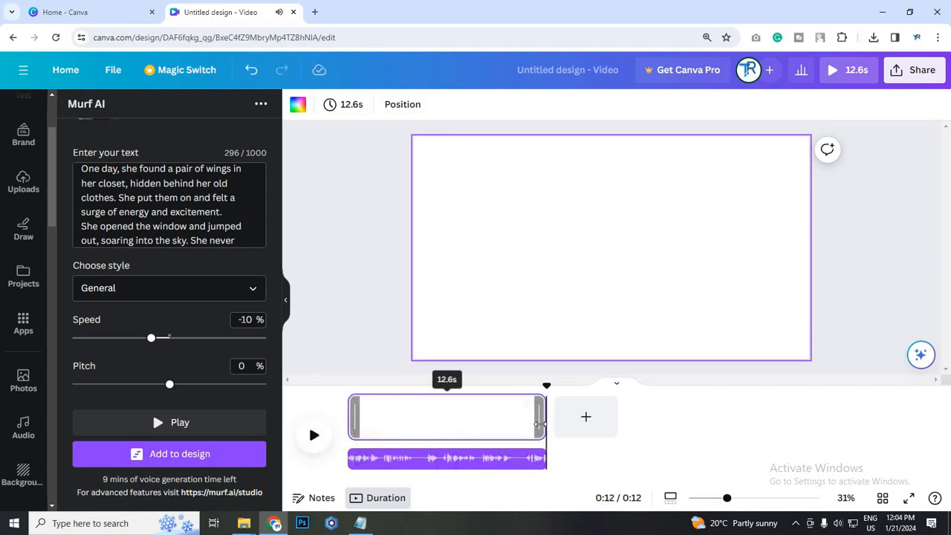
drag(792, 434, 924, 416)
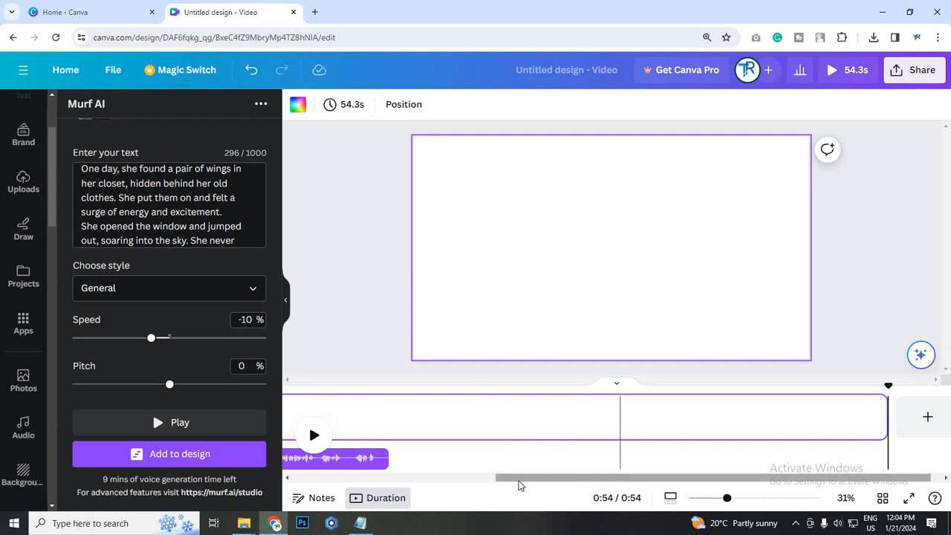
click(467, 480)
drag(760, 433, 516, 439)
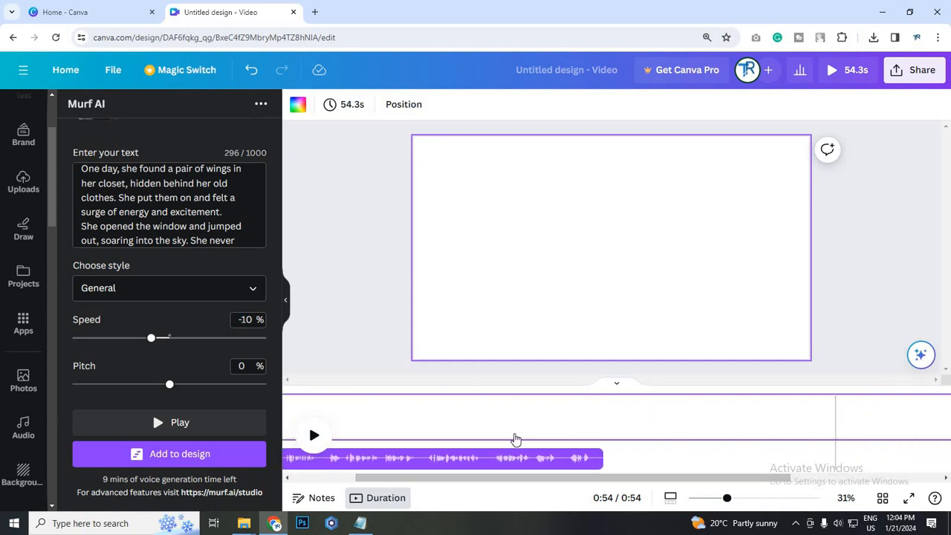
scroll(515, 443, right, 3)
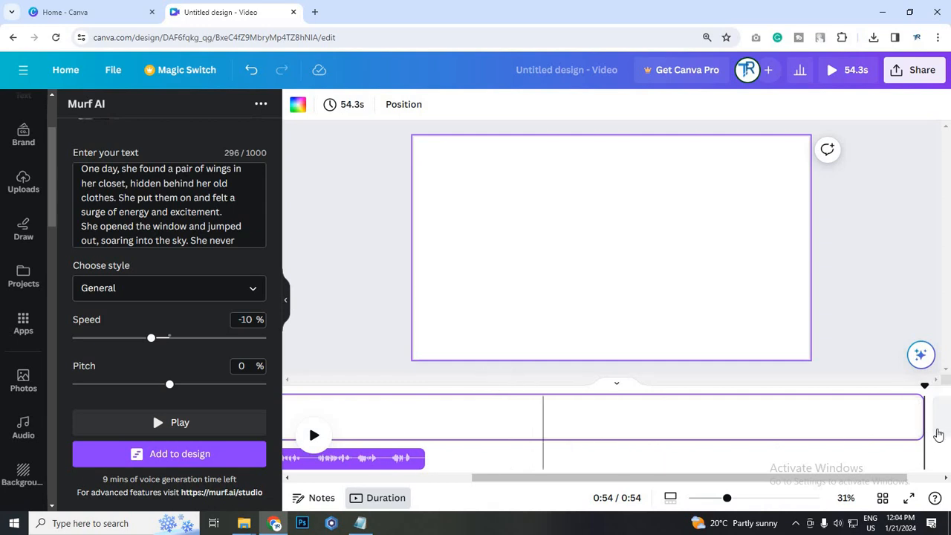
drag(908, 423, 620, 446)
drag(643, 492, 364, 466)
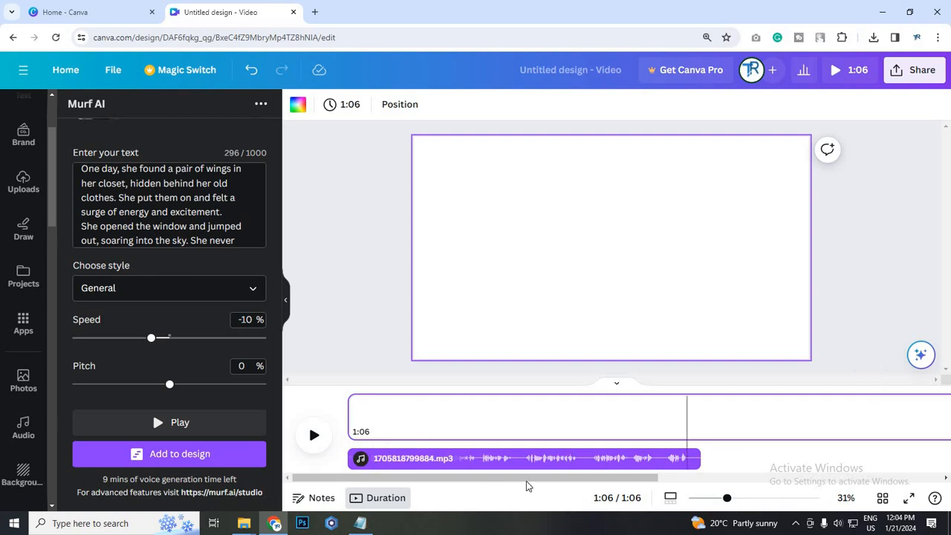
Trim the page duration to 23.9 s so that it ends just past the voiceover clip
drag(646, 474, 371, 480)
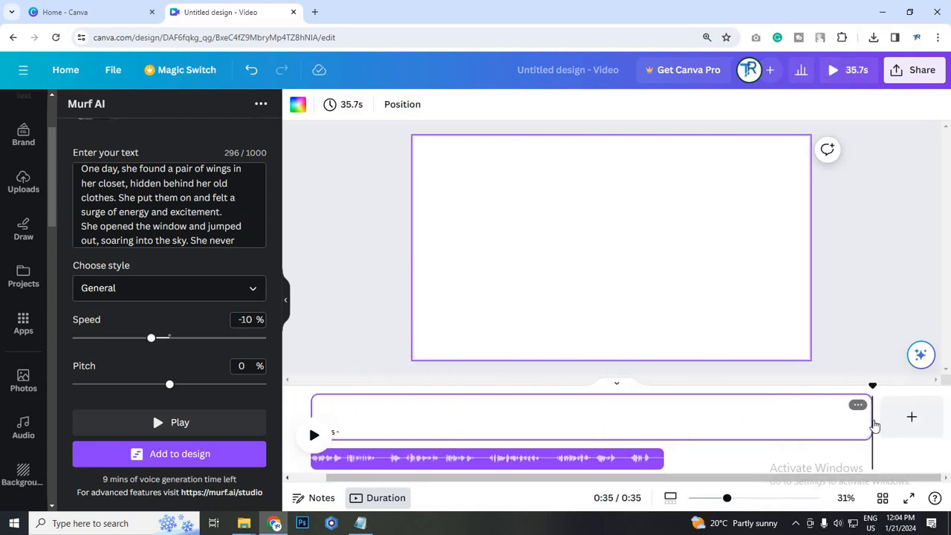
drag(718, 424, 671, 430)
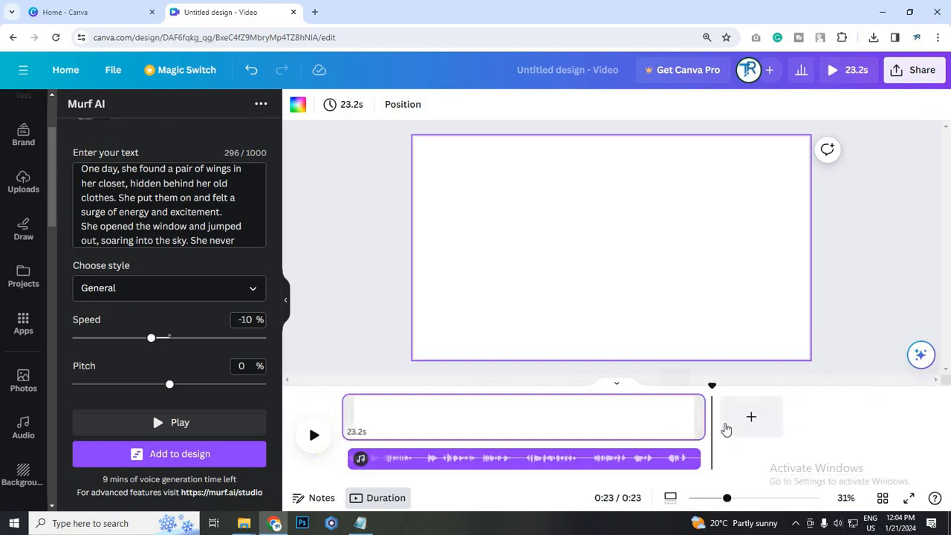
drag(722, 416, 715, 424)
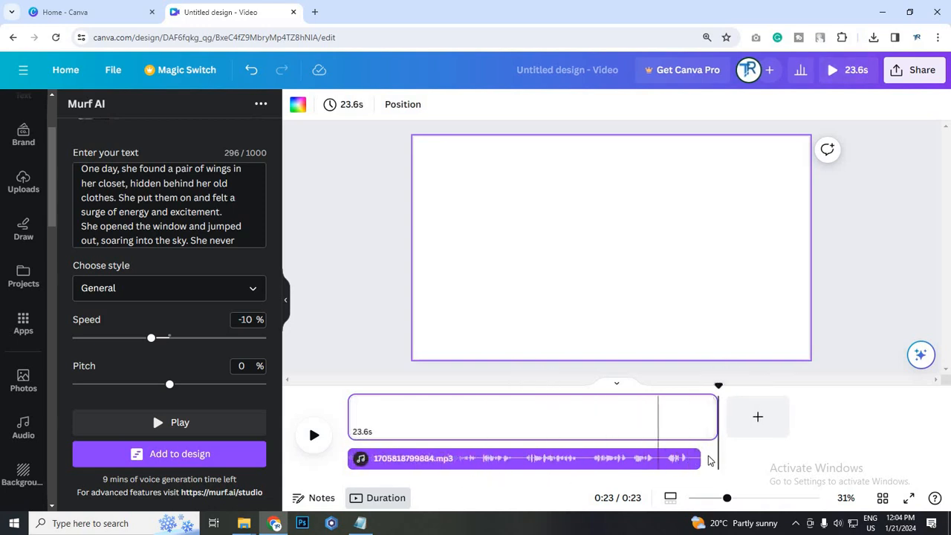
click(716, 425)
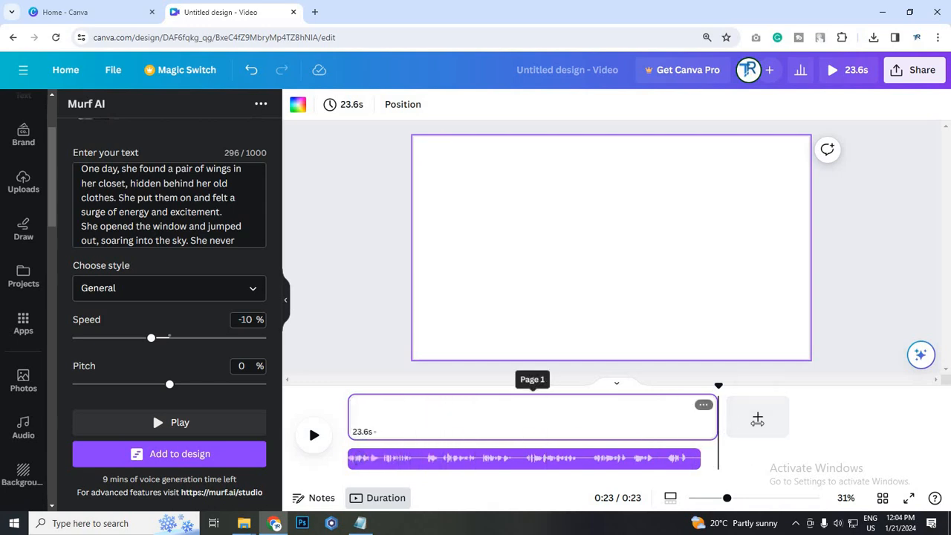
drag(860, 422, 835, 423)
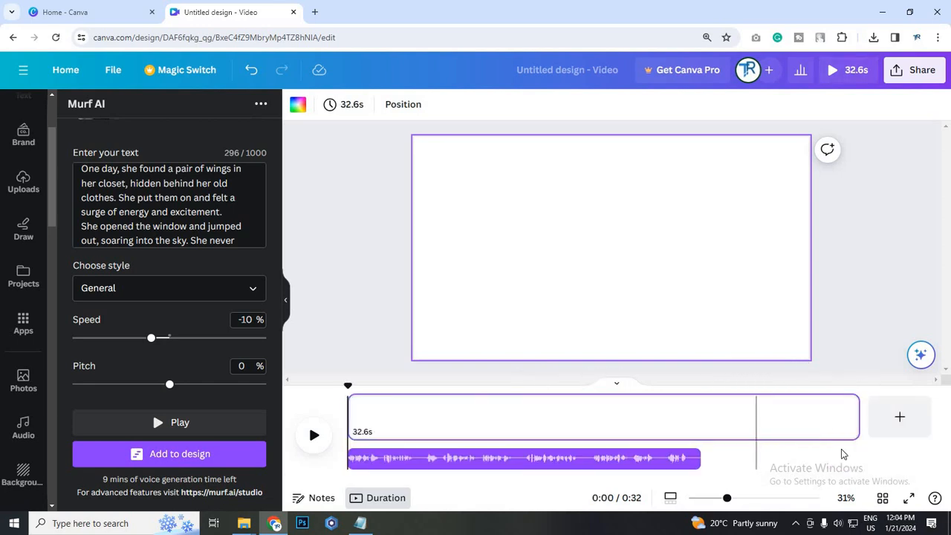
drag(856, 415, 732, 418)
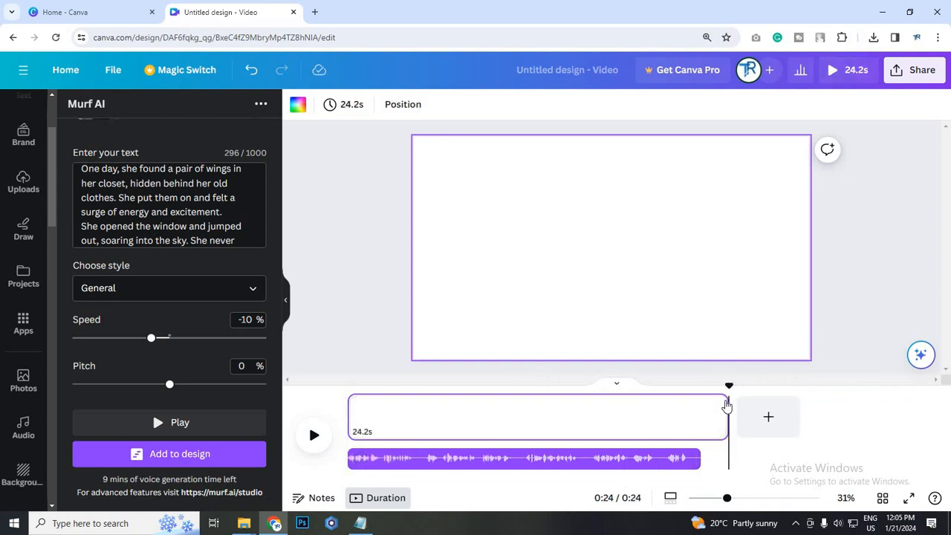
drag(726, 418, 722, 418)
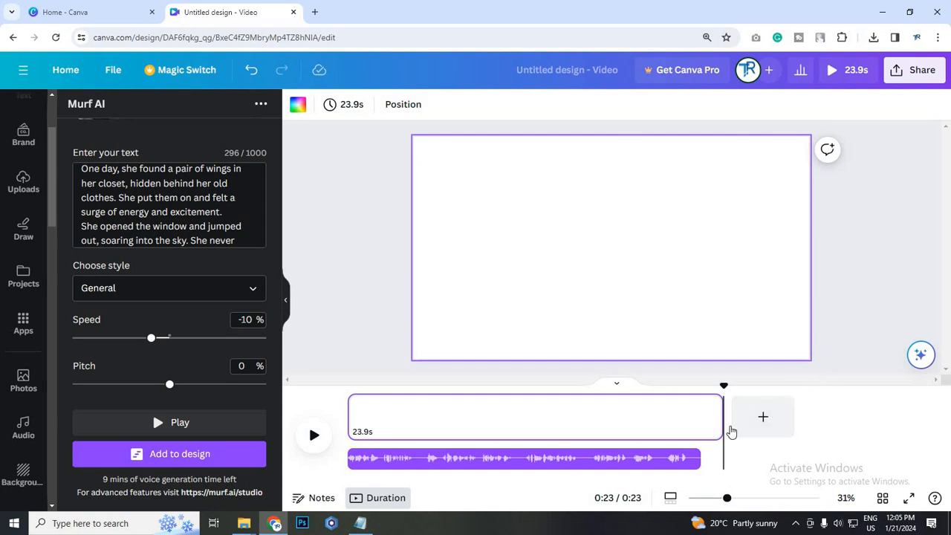
drag(716, 429, 723, 428)
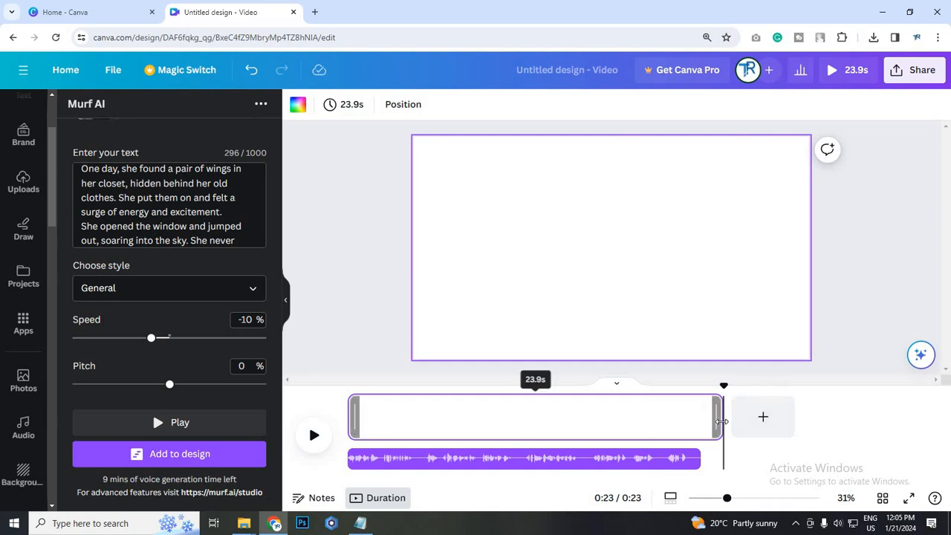
Download the design as an MP4 video in 1080p (HD) quality
click(915, 76)
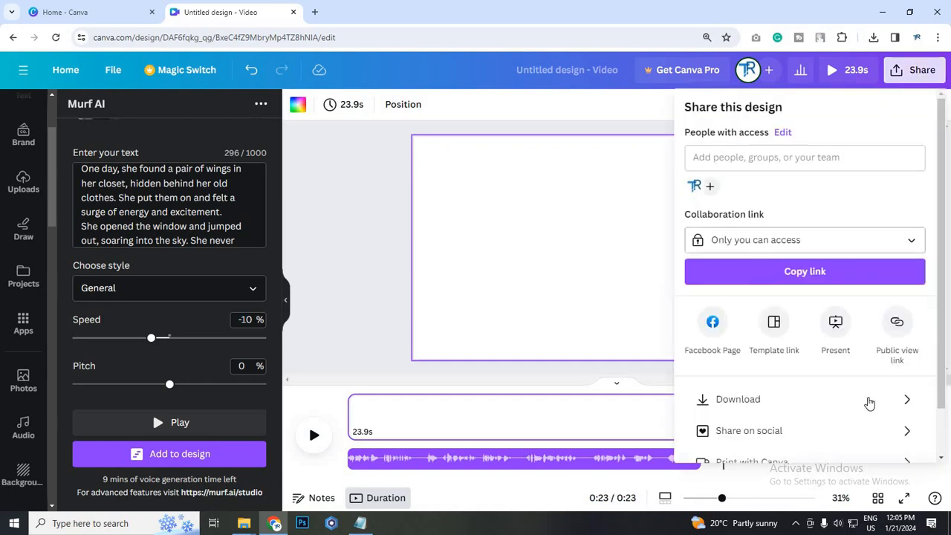
scroll(896, 332, down, 1)
click(896, 344)
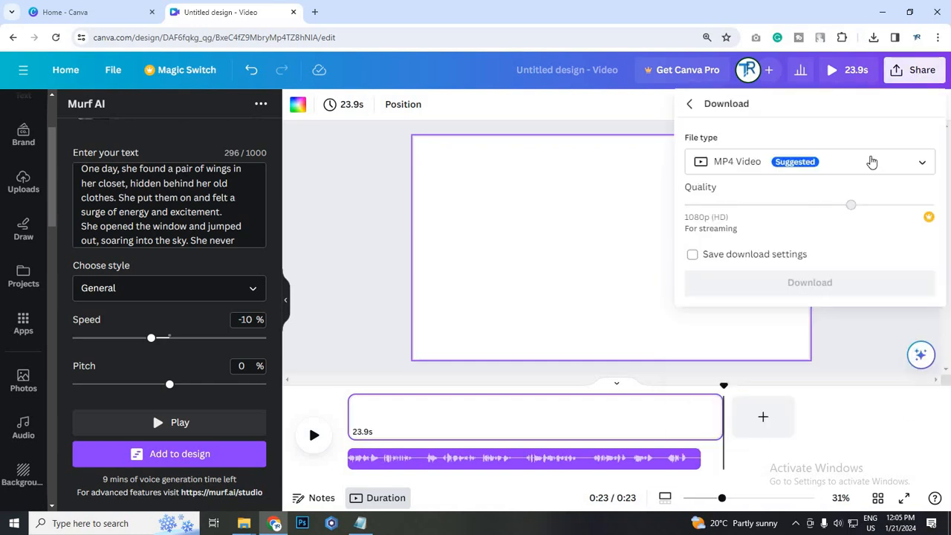
click(909, 163)
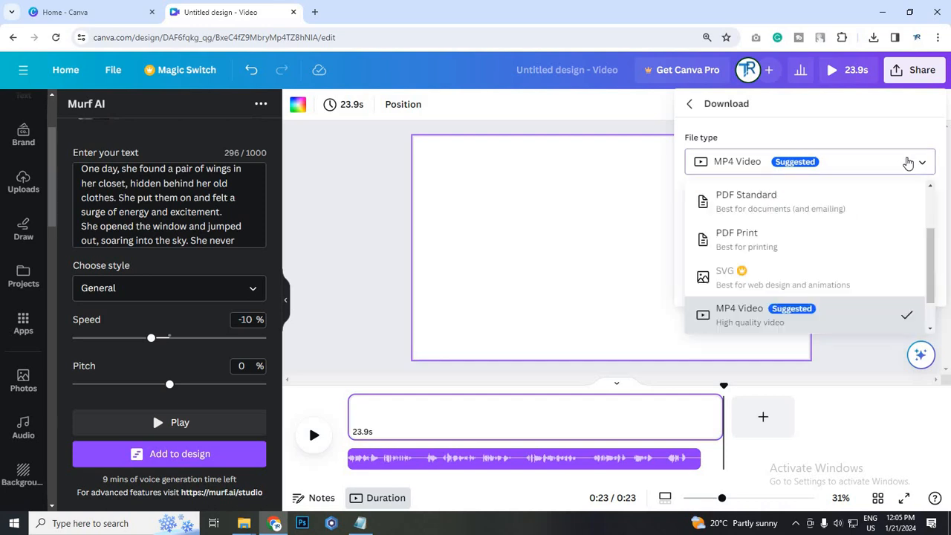
click(695, 164)
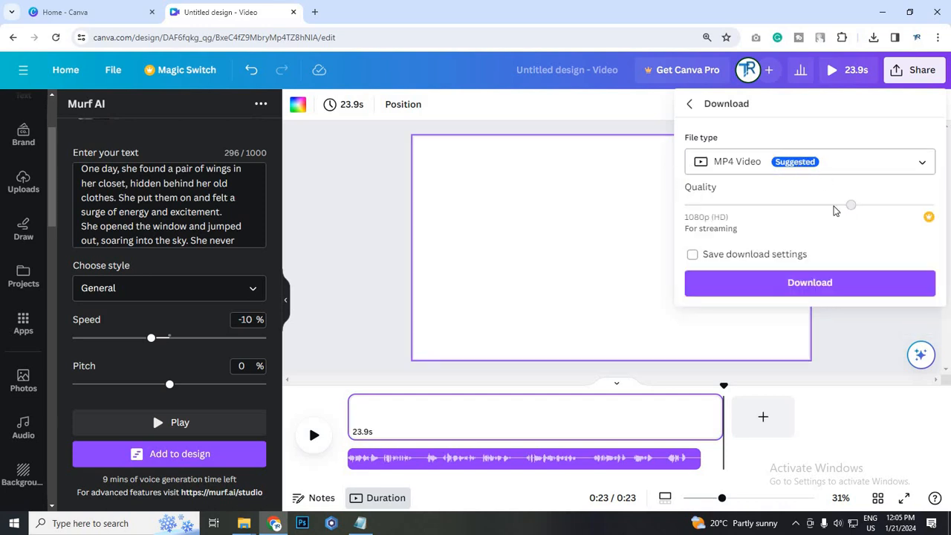
click(854, 293)
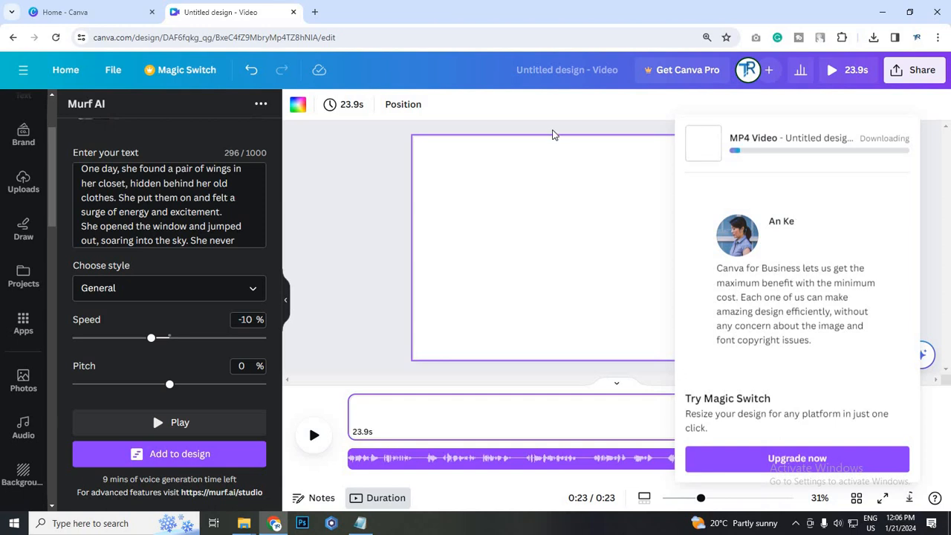
Search the web for "mp4 to mp3" in a new browser tab and open the FreeConvert MP4 to MP3 Converter
key(ctrl+t)
click(330, 36)
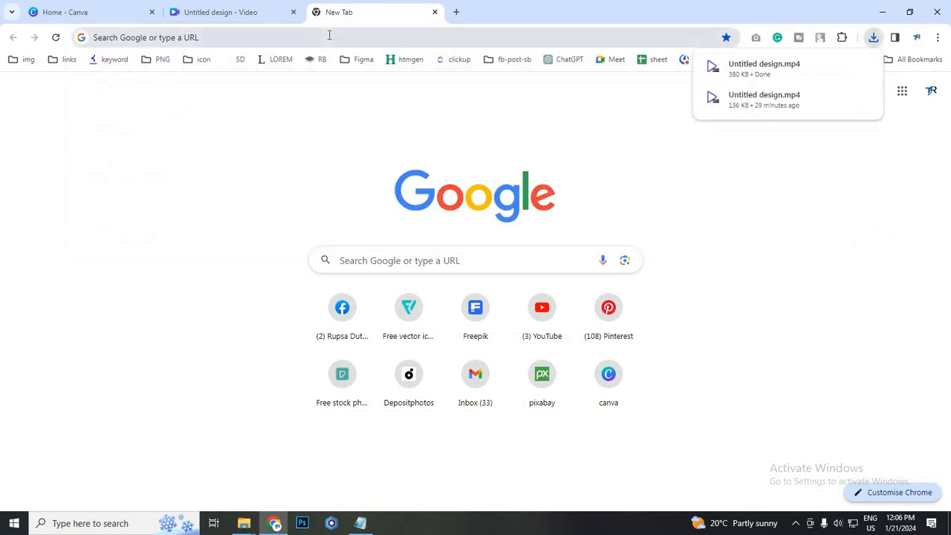
click(329, 35)
text(mp4 to mp3)
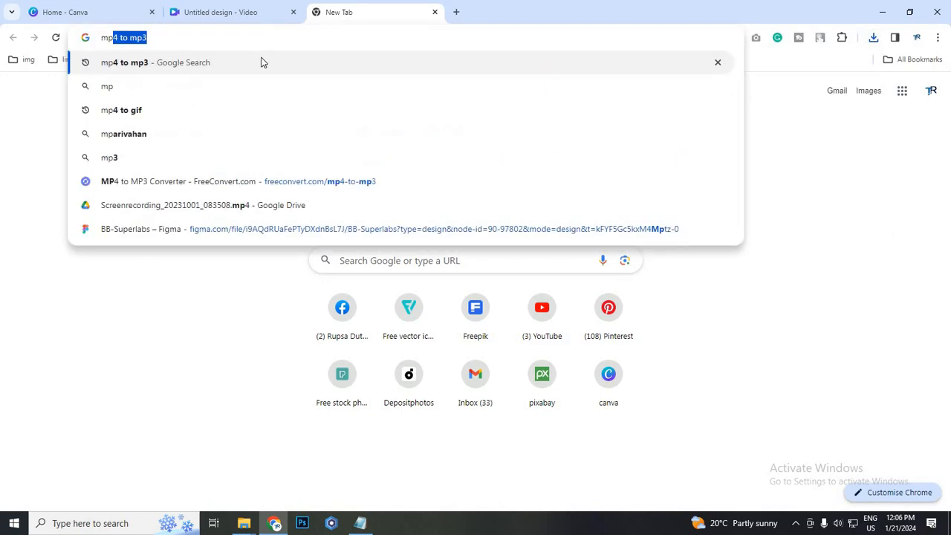
key(Return)
scroll(220, 221, down, 2)
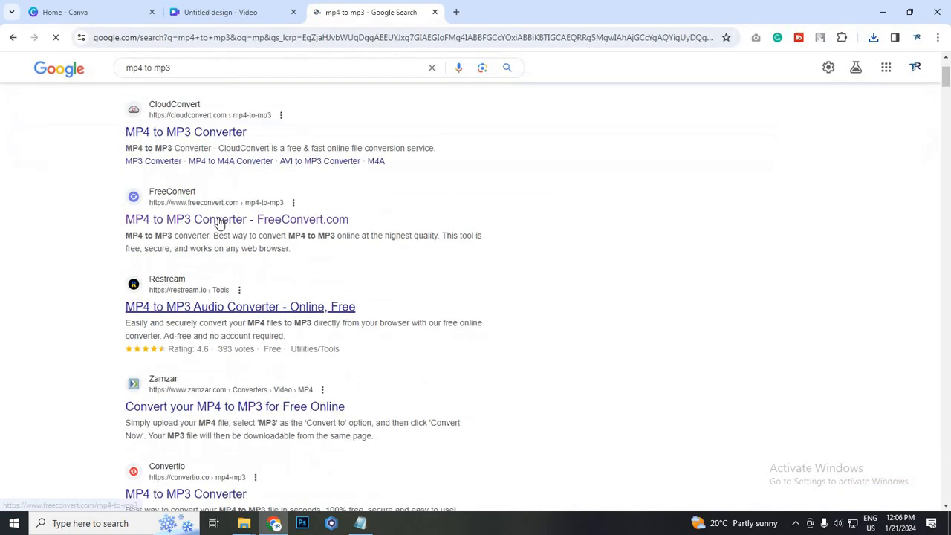
click(326, 225)
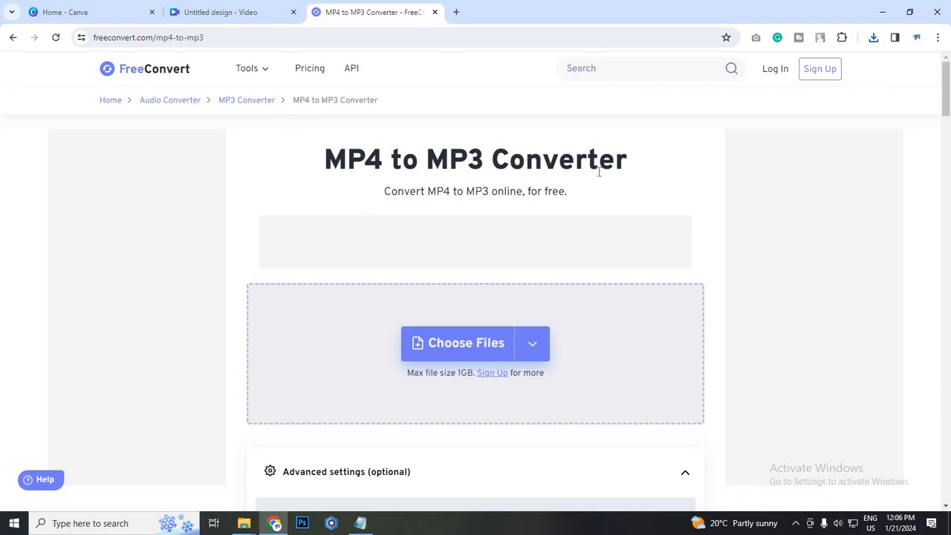
Look over the converter's file upload area and switch back to the Canva design to check the recent downloads
scroll(451, 340, down, 1)
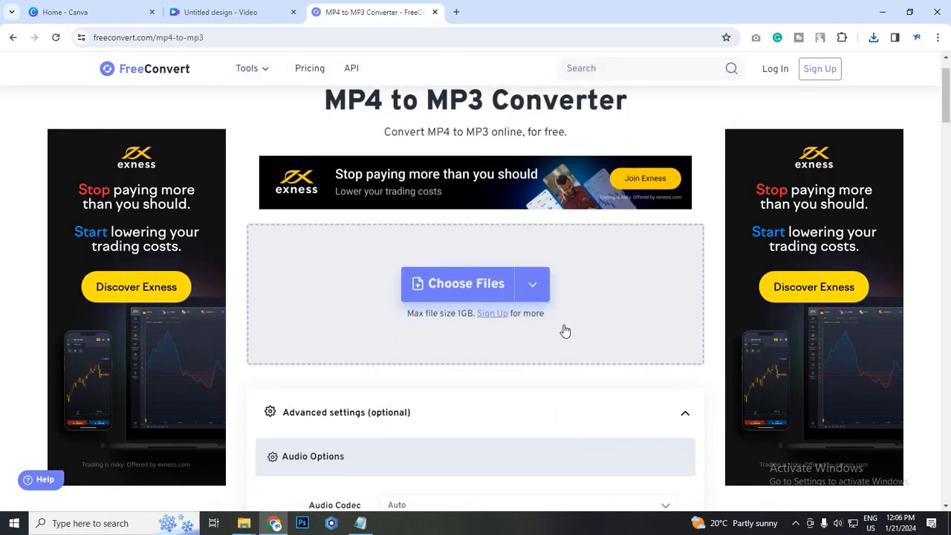
click(250, 9)
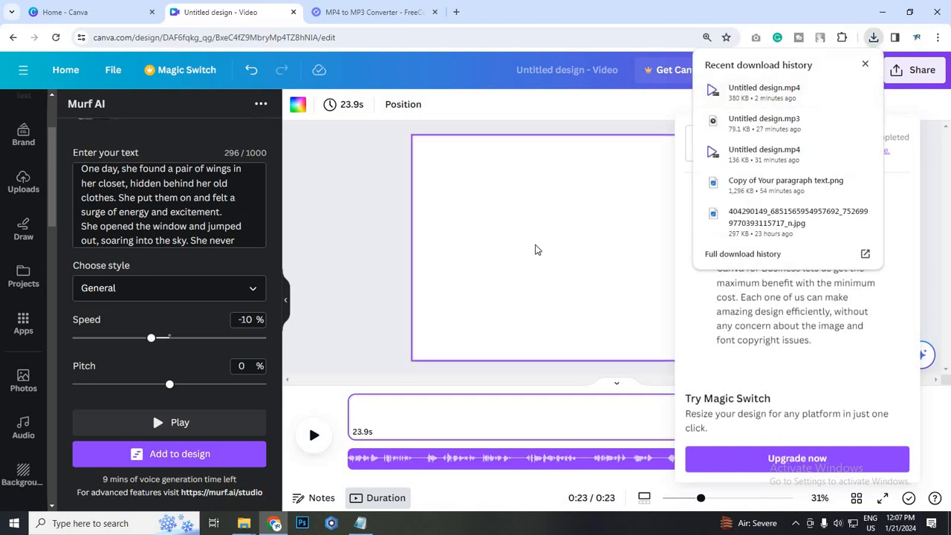
Play Untitled design.mp4 from the Downloads folder to check the exported video, and close the player
click(244, 523)
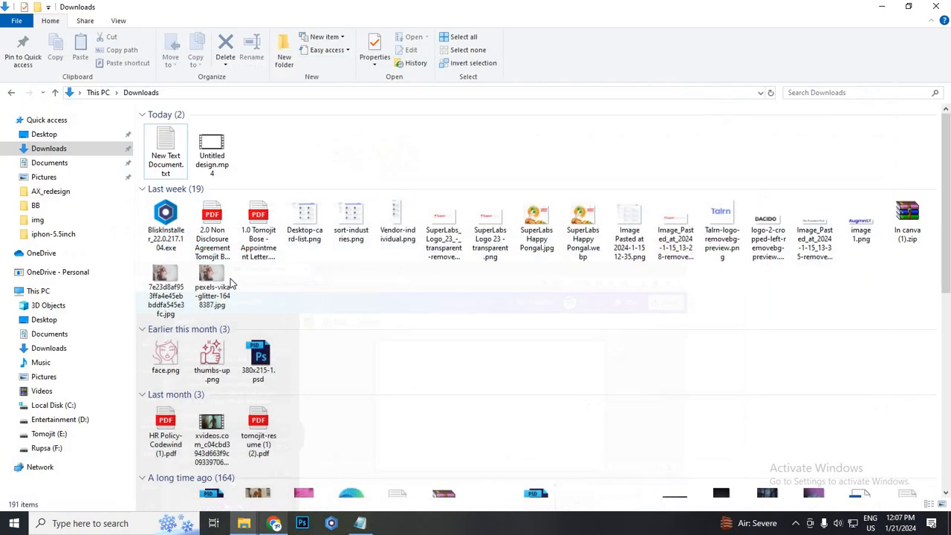
click(213, 149)
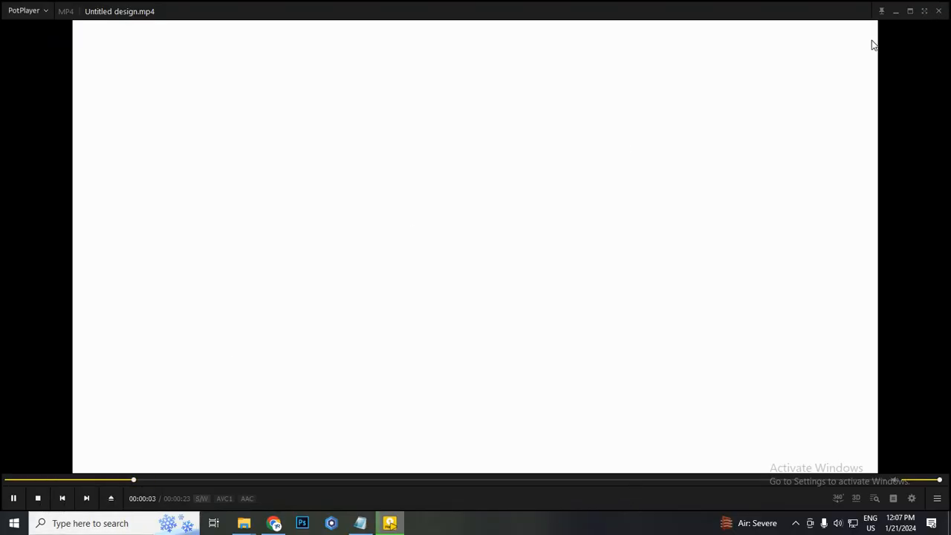
key(alt+F4)
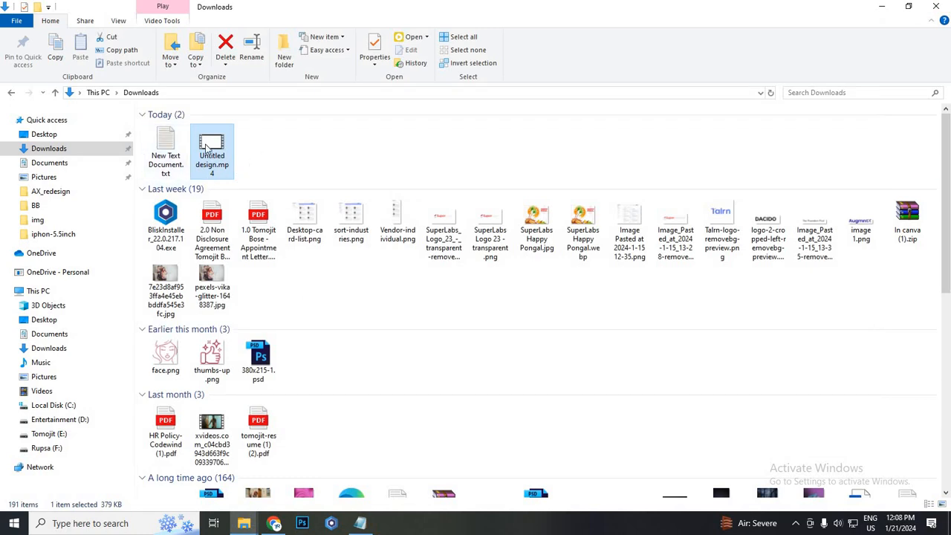
Return to the FreeConvert page in Chrome and add Untitled design.mp4 from the Downloads folder to the MP4 to MP3 converter
click(281, 525)
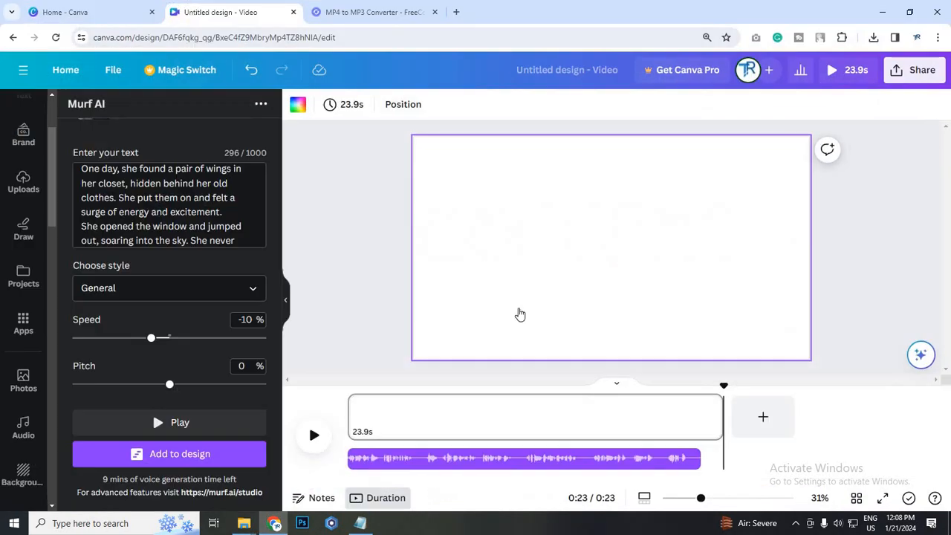
key(ctrl+Tab)
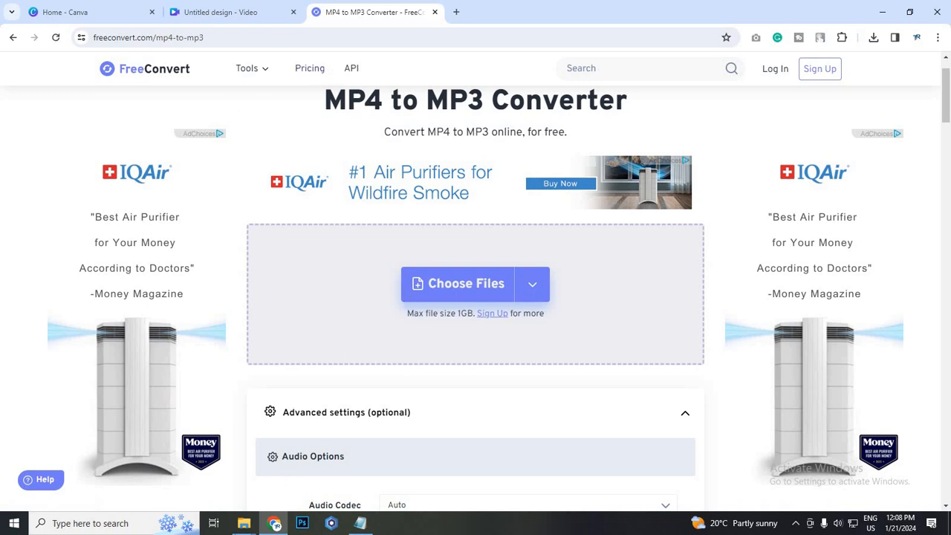
mouse_move(244, 524)
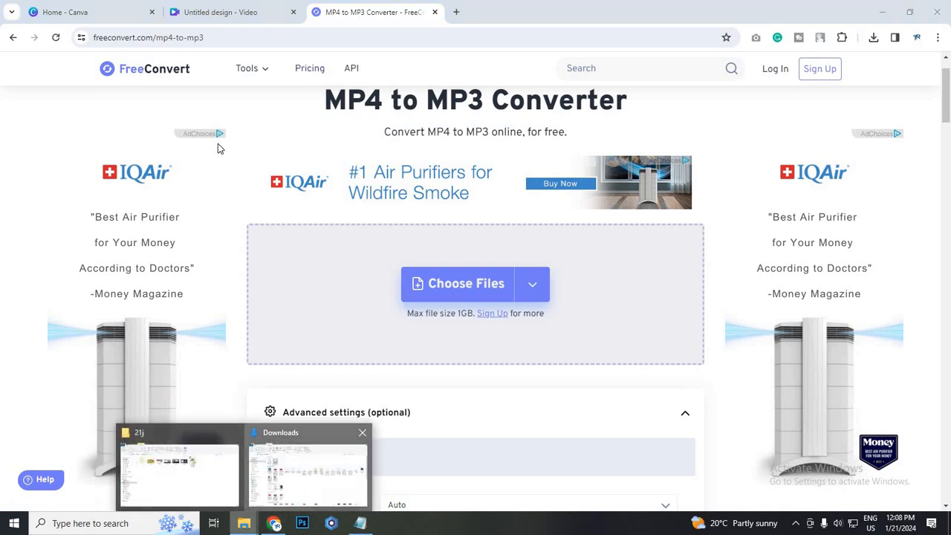
click(366, 435)
drag(212, 152, 532, 304)
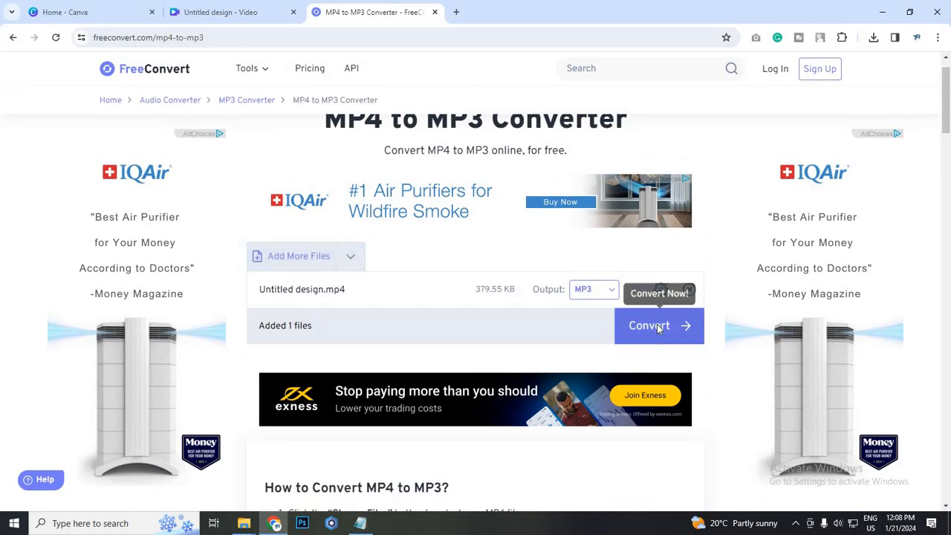
Convert the added video to MP3 and download the resulting Untitled design.mp3
click(654, 329)
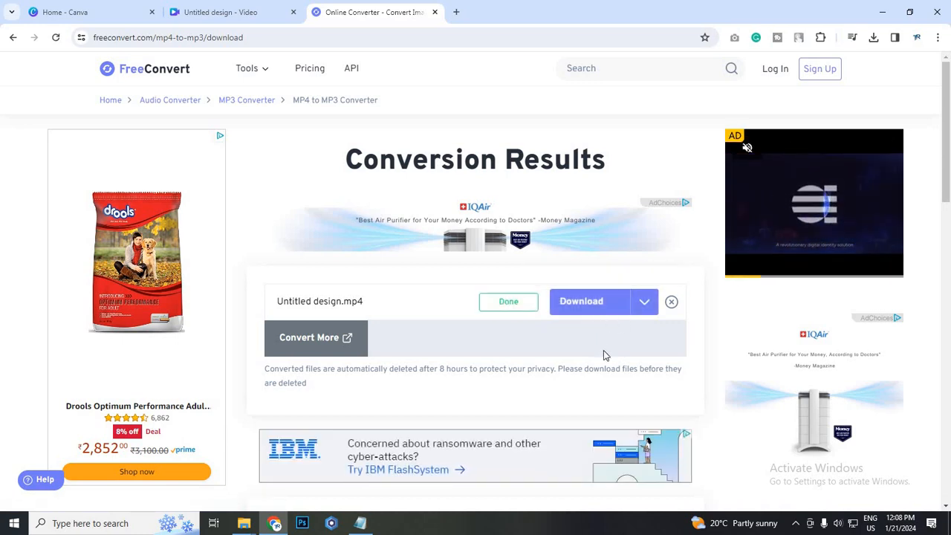
click(613, 310)
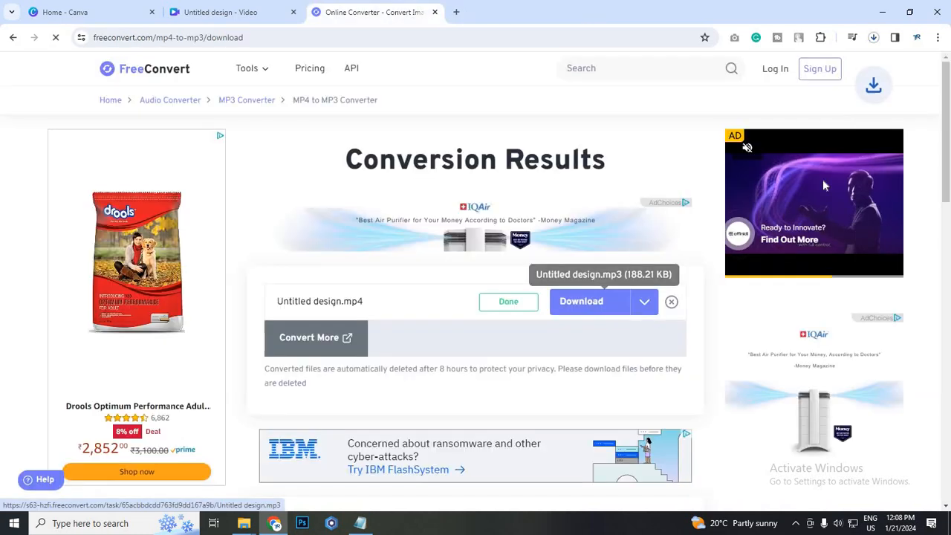
Play Untitled design.mp3 from the Downloads folder to check the converted audio, and return to the Canva design in Chrome
click(251, 524)
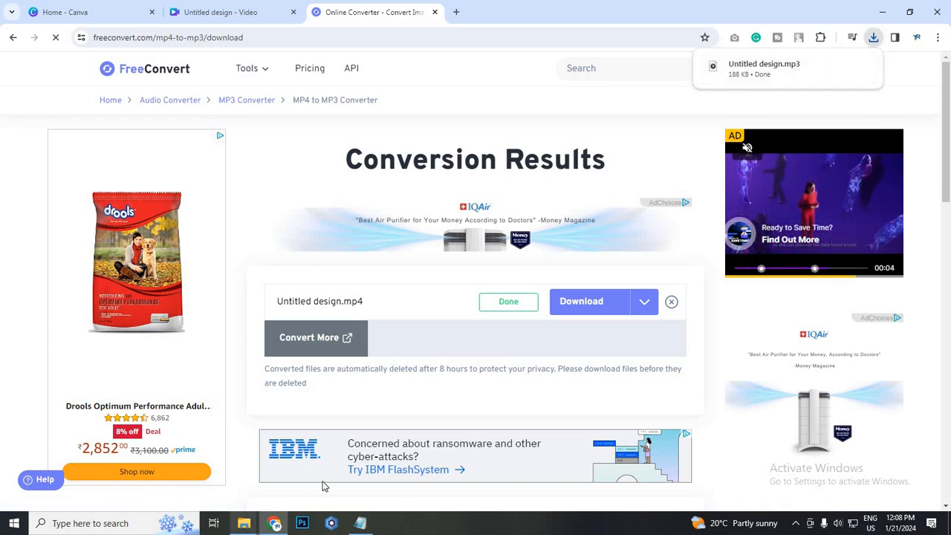
click(322, 483)
scroll(322, 170, up, 1)
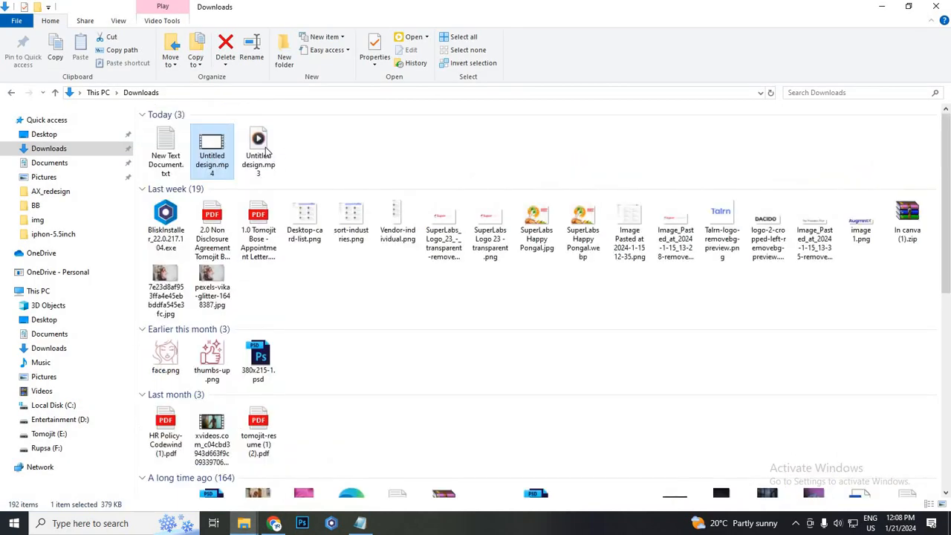
click(272, 177)
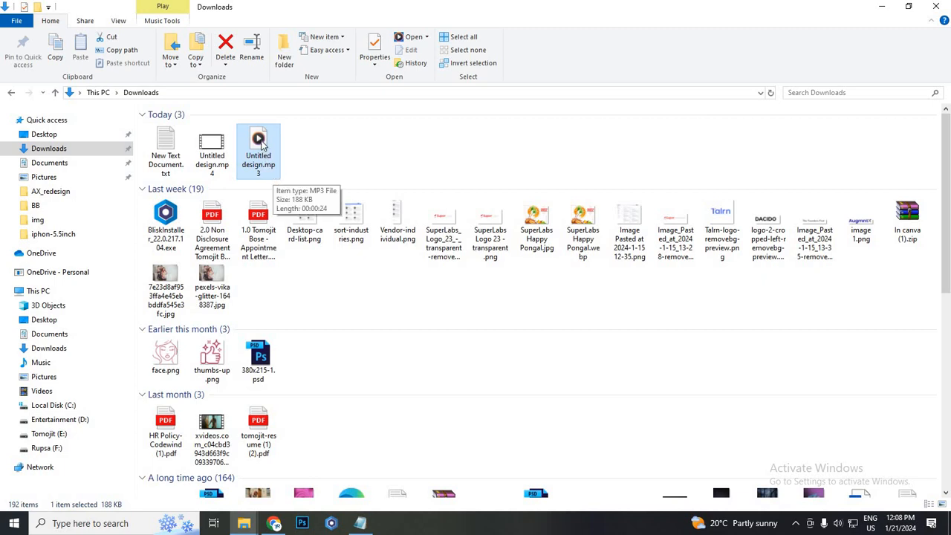
double_click(261, 144)
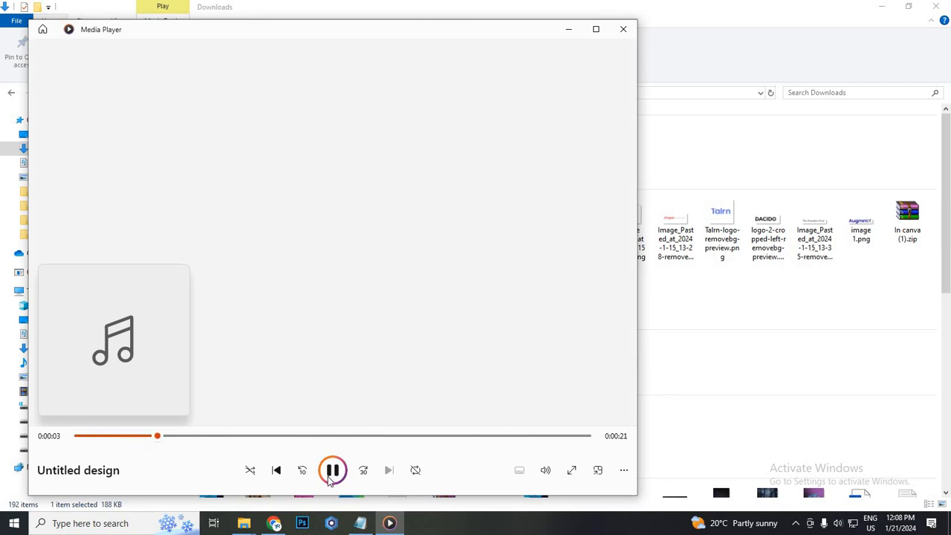
click(333, 469)
click(621, 30)
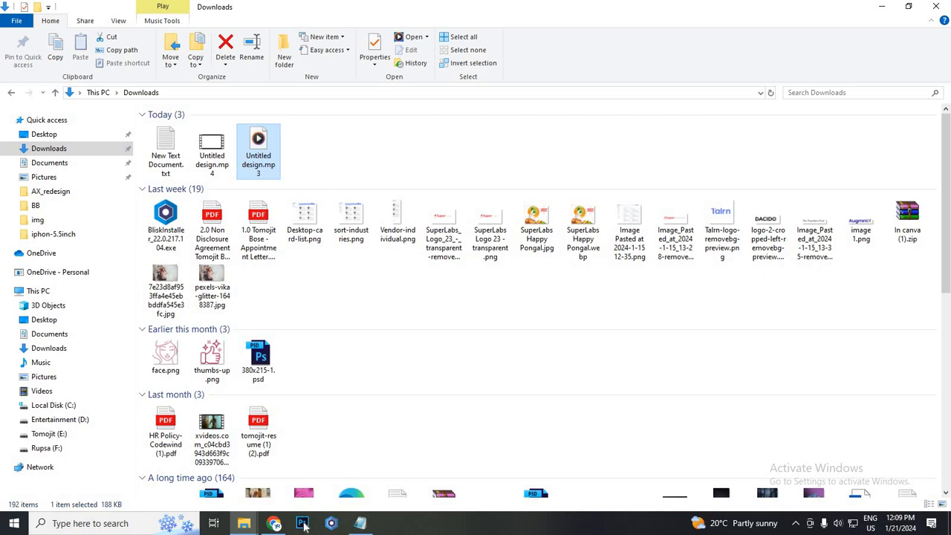
click(275, 524)
click(227, 12)
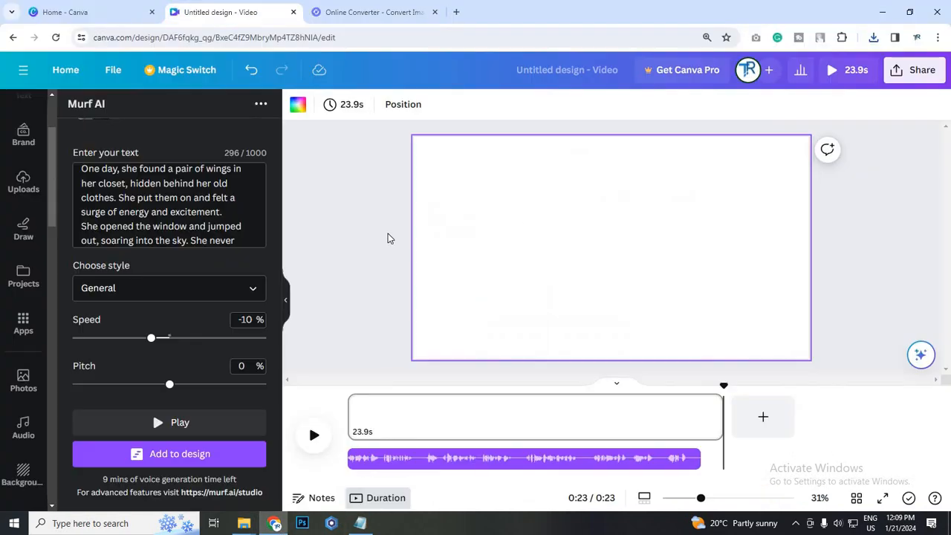